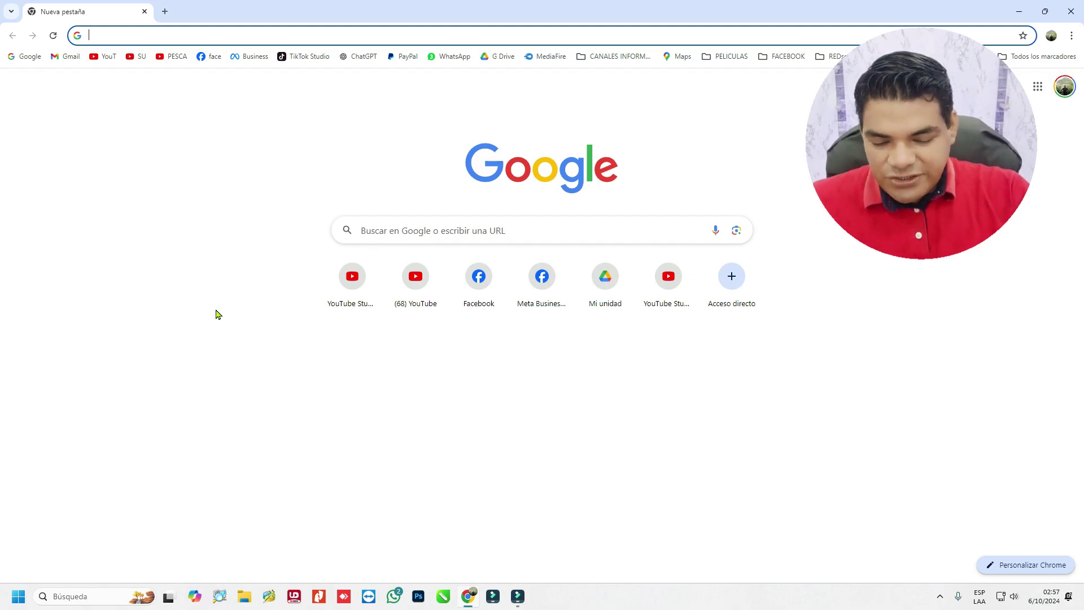
Go to office.com in Chrome's address bar.
{"action": "type", "text": "office"}
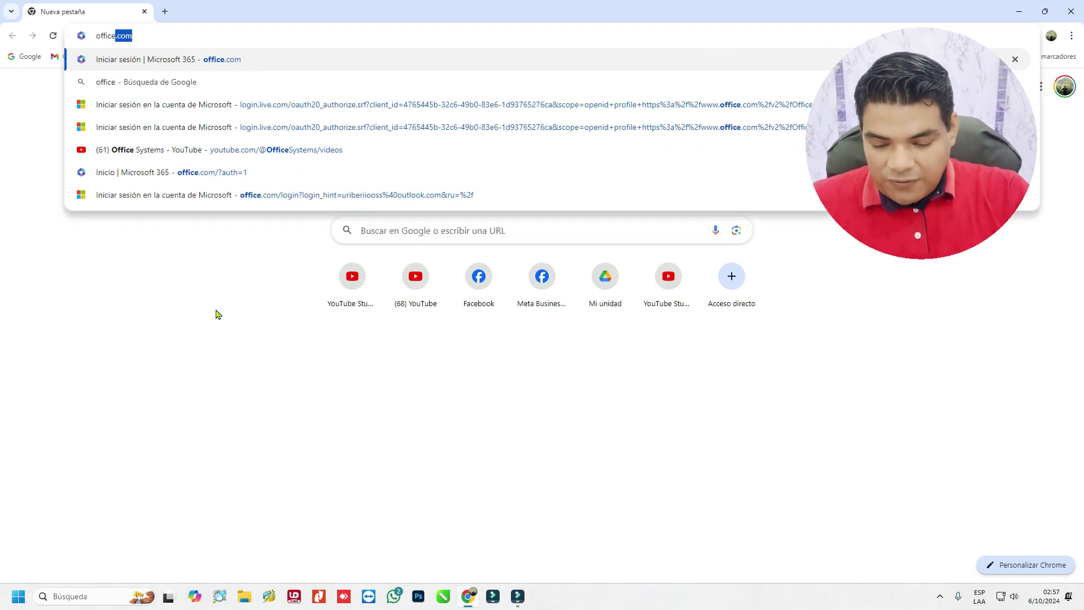
{"action": "type", "text": ".com"}
{"action": "key", "text": "Return"}
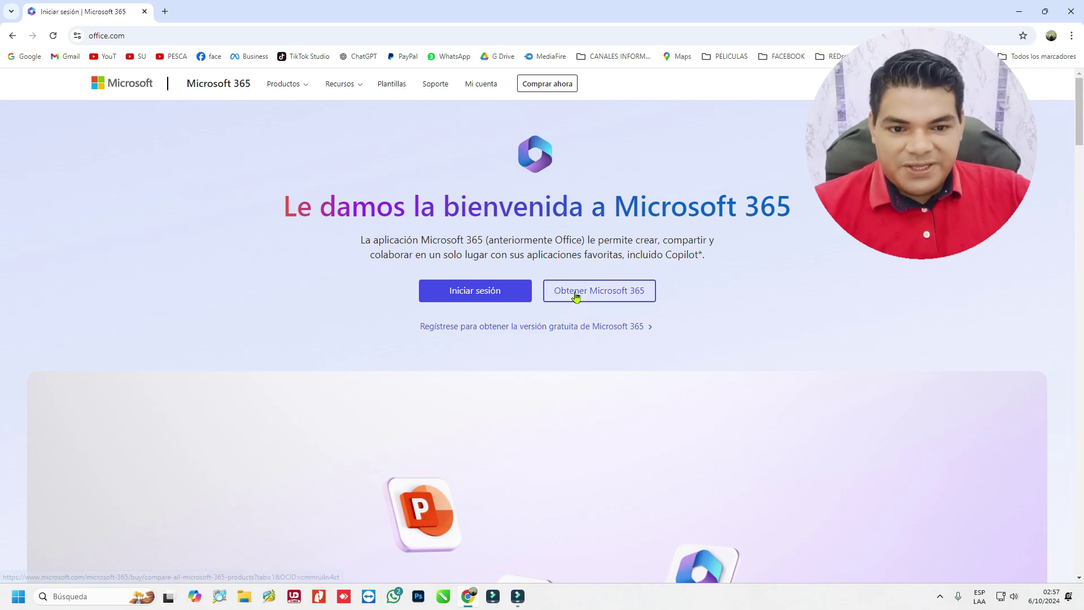
{"action": "left_click", "coordinate": [576, 296]}
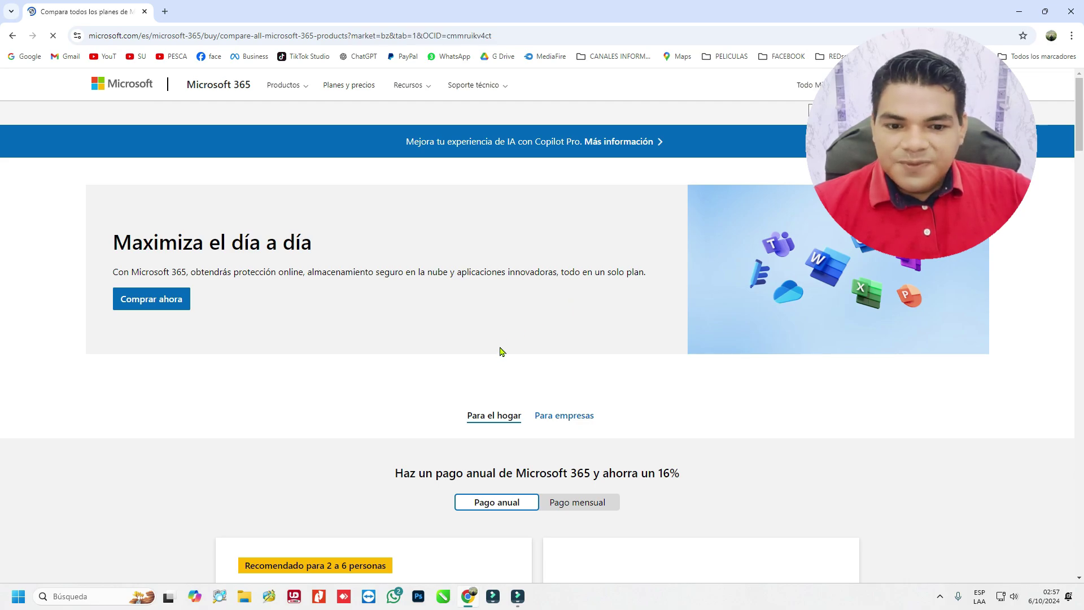
{"action": "scroll", "coordinate": [491, 359], "scroll_direction": "down", "scroll_amount": 2}
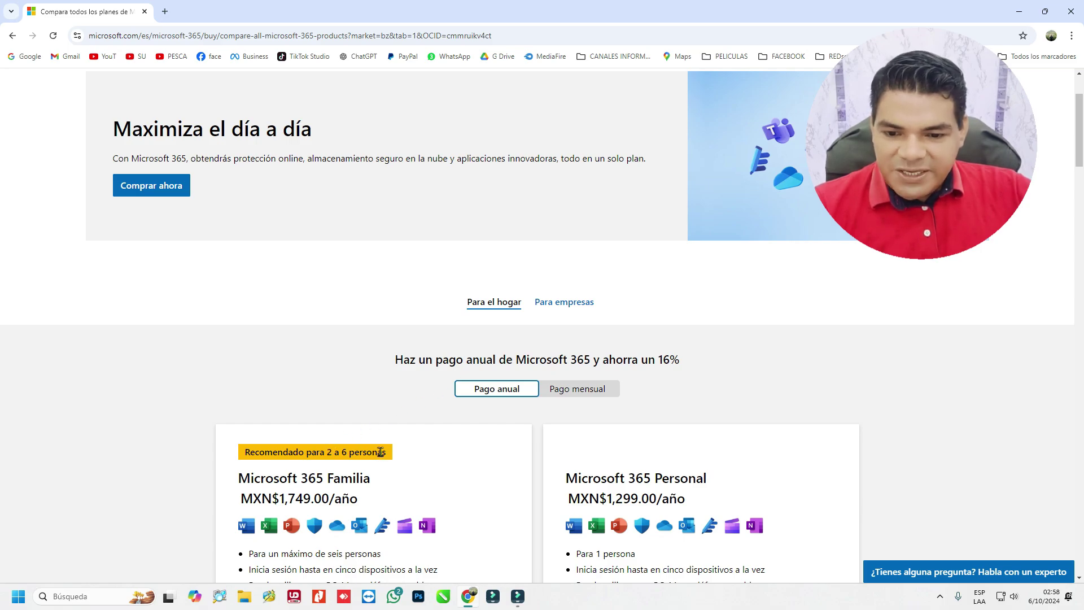
{"action": "scroll", "coordinate": [381, 452], "scroll_direction": "down", "scroll_amount": 2}
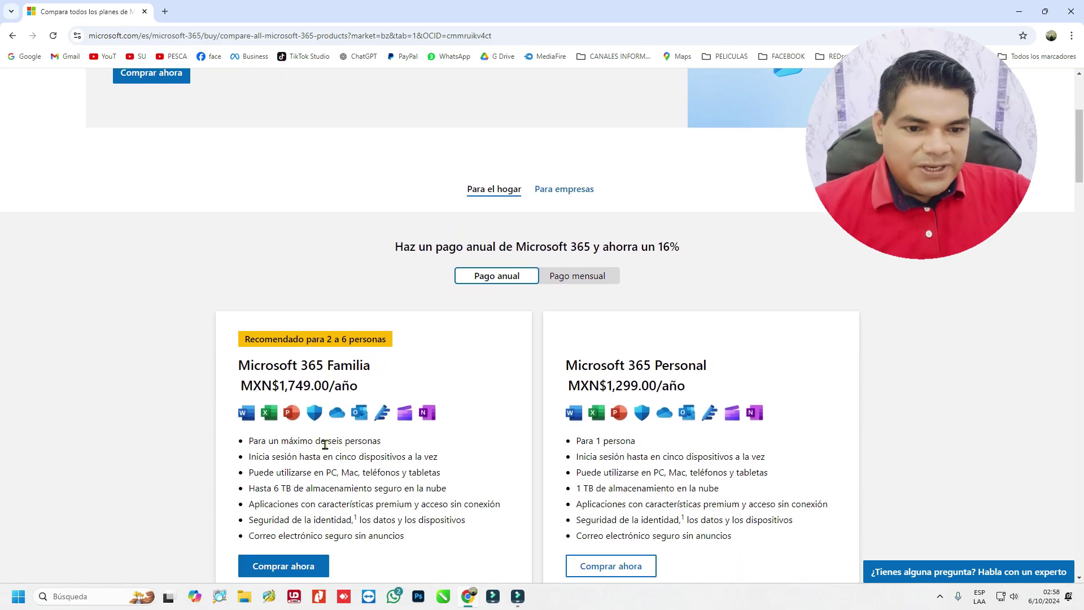
{"action": "scroll", "coordinate": [324, 446], "scroll_direction": "up", "scroll_amount": 3}
{"action": "scroll", "coordinate": [325, 453], "scroll_direction": "down", "scroll_amount": 2}
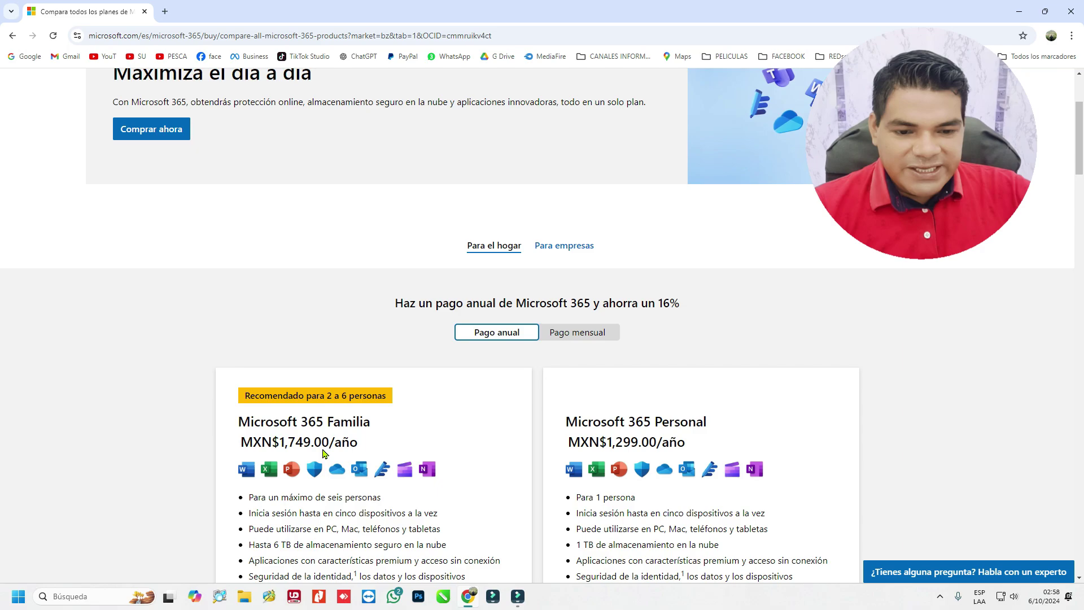
{"action": "scroll", "coordinate": [323, 448], "scroll_direction": "up", "scroll_amount": 3}
{"action": "left_click", "coordinate": [13, 35]}
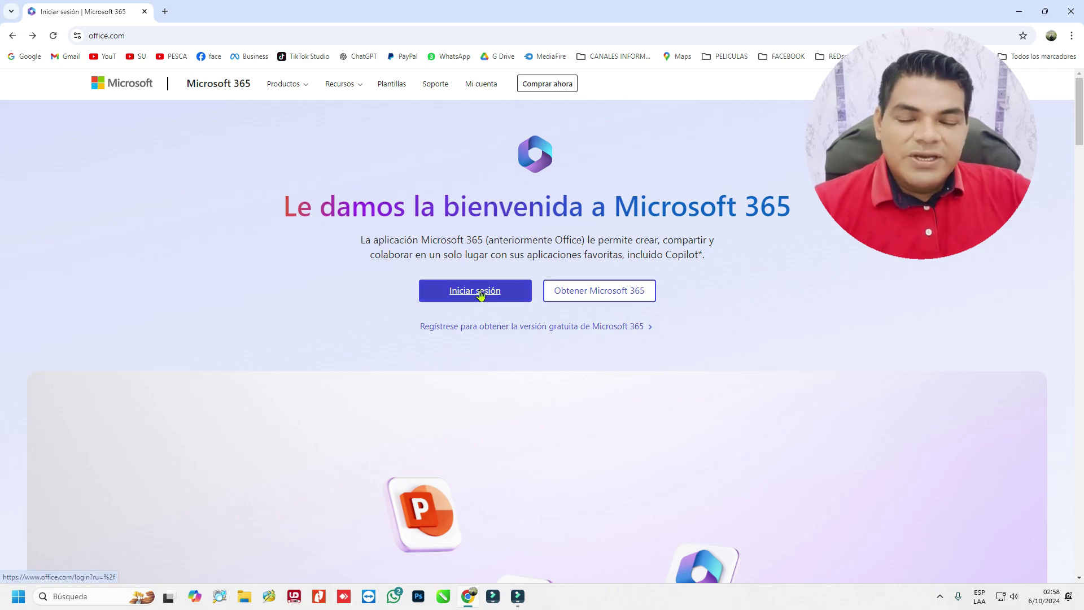
From Iniciar sesión, skip the saved e-mail suggestions and follow 'Cree una' to the Crear cuenta form.
{"action": "left_click", "coordinate": [481, 295]}
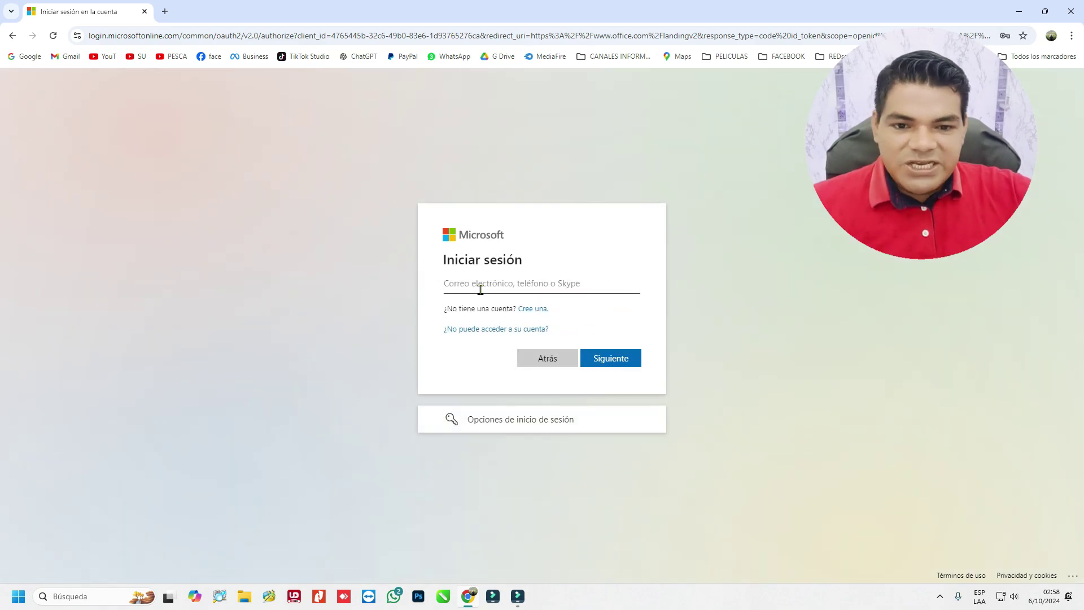
{"action": "left_click", "coordinate": [484, 286]}
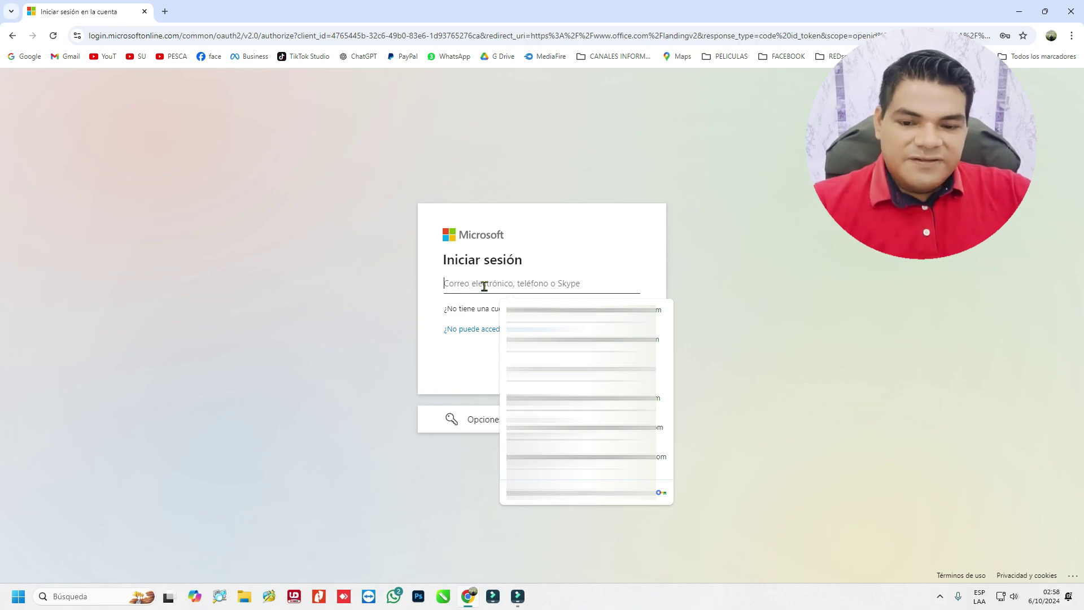
{"action": "left_click", "coordinate": [435, 370]}
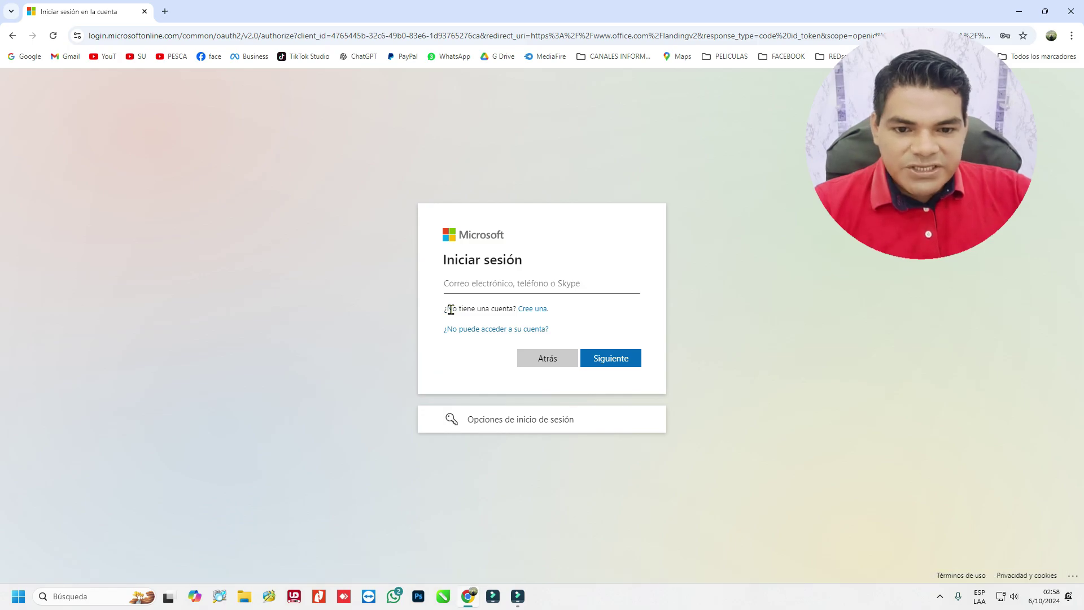
{"action": "left_click_drag", "start_coordinate": [452, 310], "coordinate": [503, 309]}
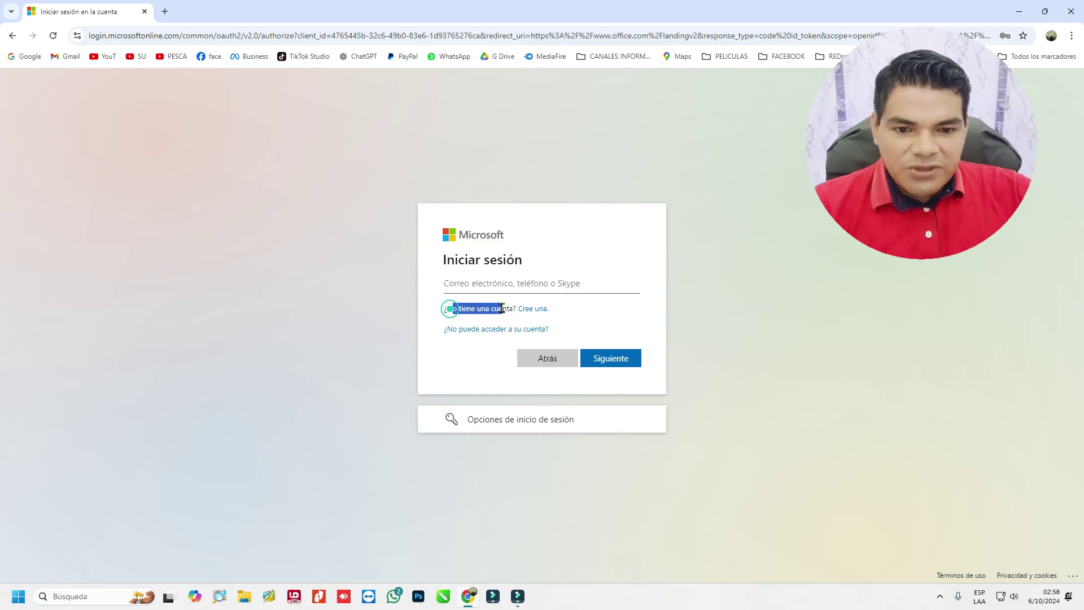
{"action": "left_click", "coordinate": [537, 311]}
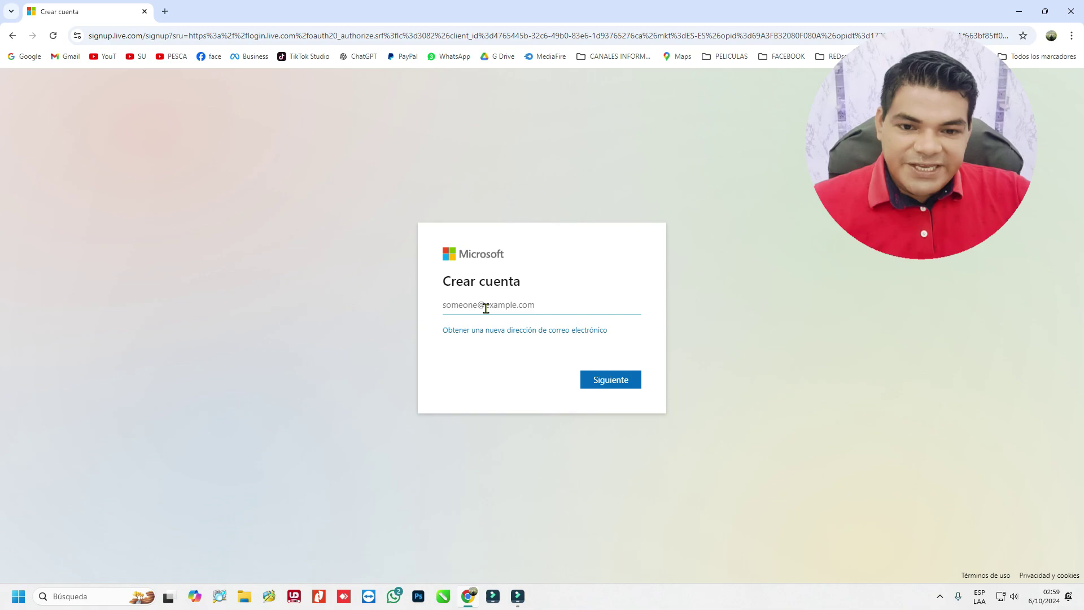
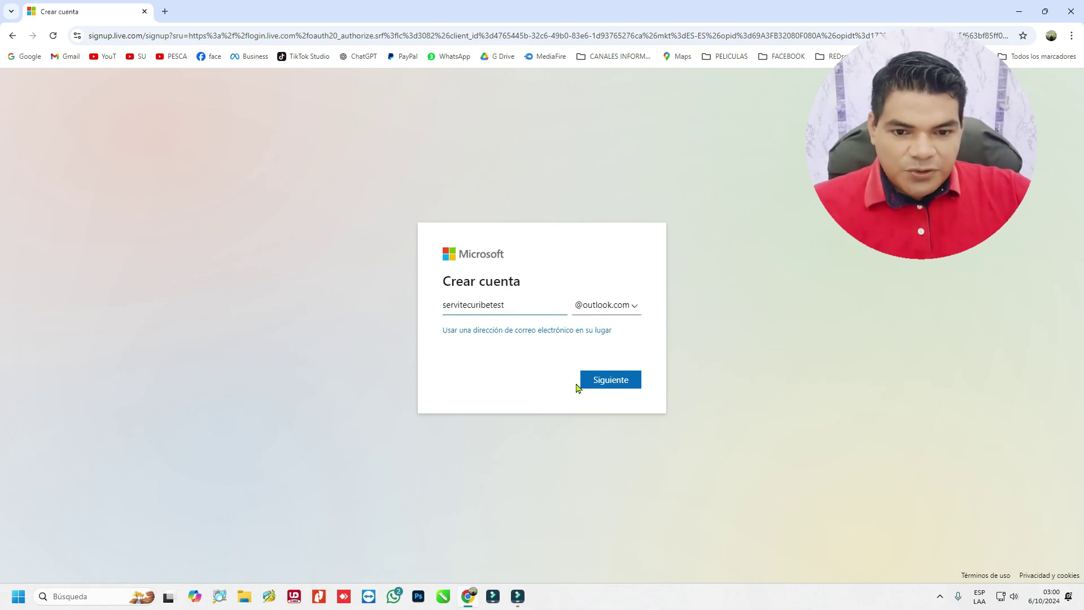
{"action": "left_click", "coordinate": [625, 383]}
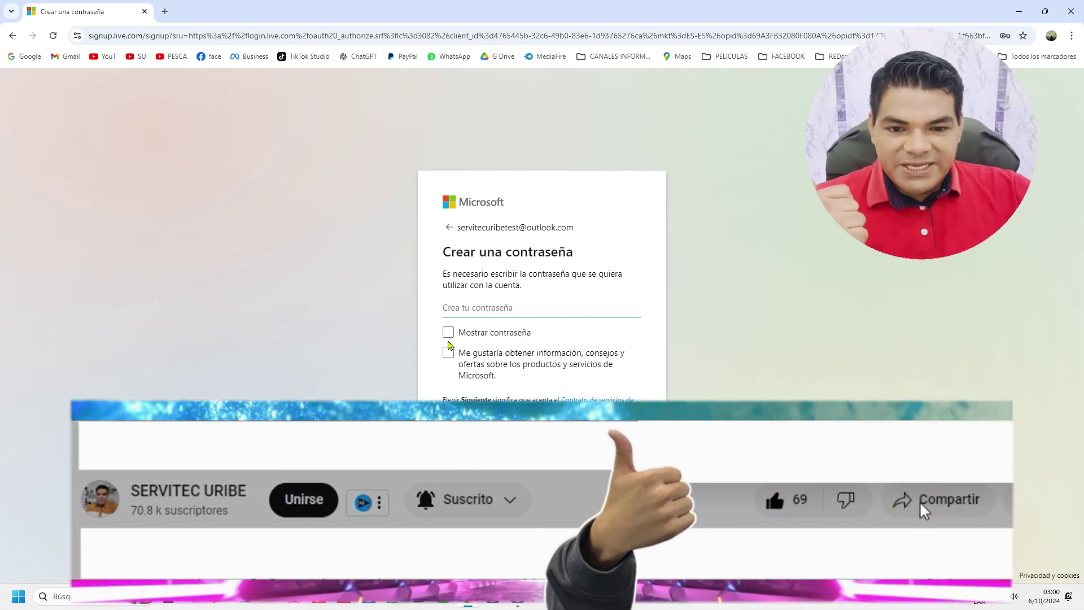
Enter a password for the new account, dismiss Chrome's suggestions, and continue with Siguiente.
{"action": "left_click", "coordinate": [452, 311]}
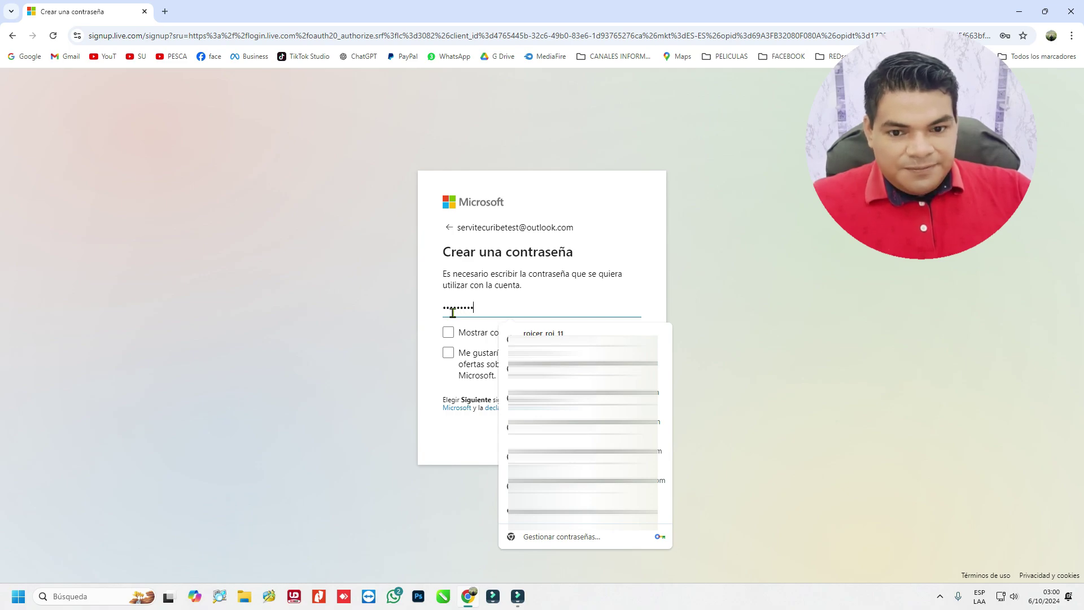
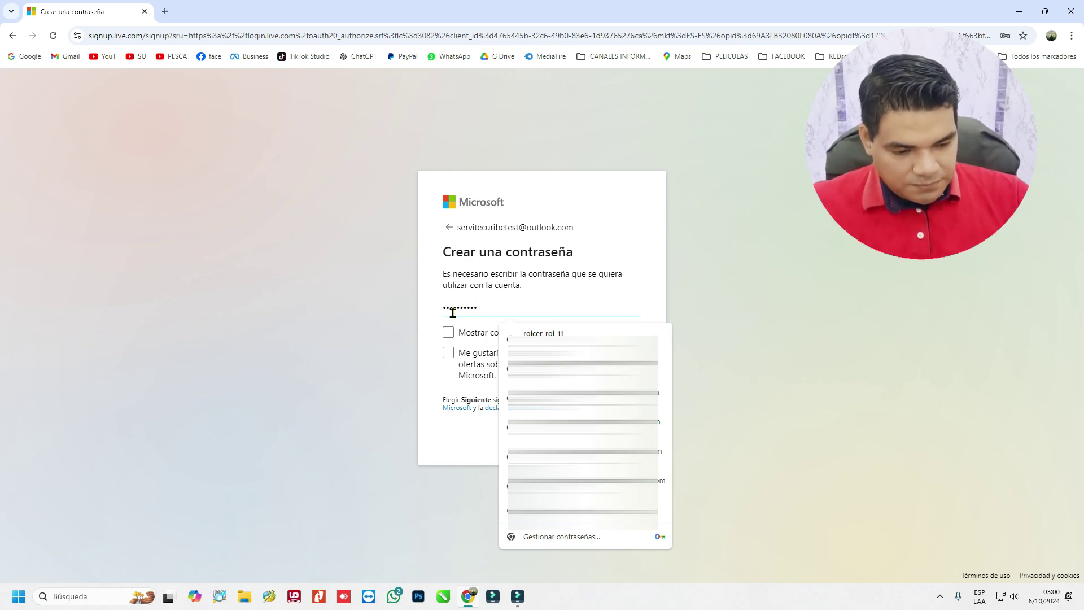
{"action": "left_click", "coordinate": [453, 222]}
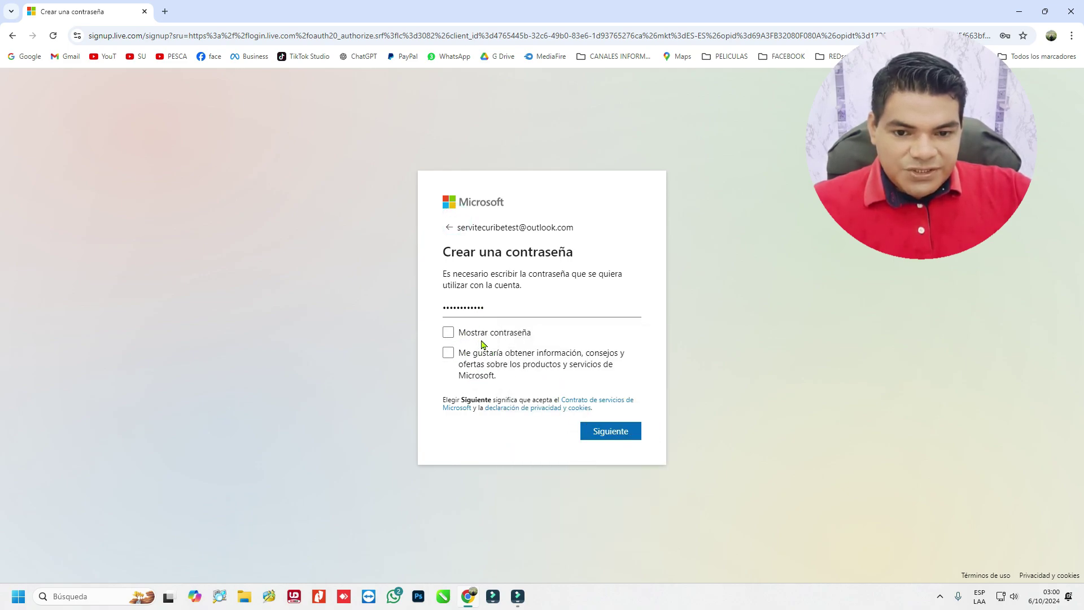
{"action": "left_click", "coordinate": [617, 437]}
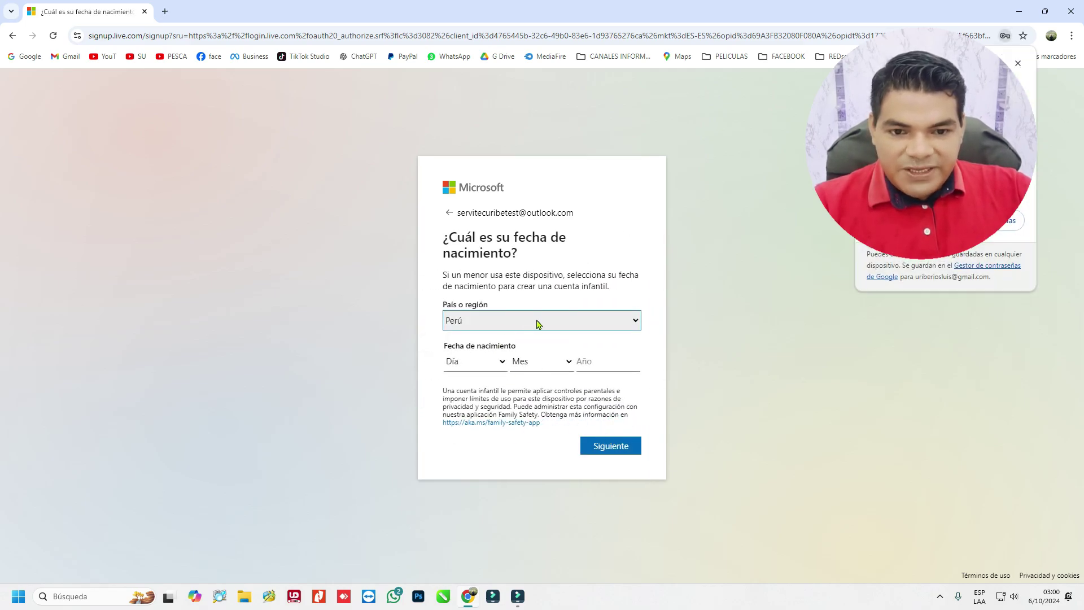
Enter the account holder's birth date (day, month, year) and submit it.
{"action": "left_click", "coordinate": [502, 364]}
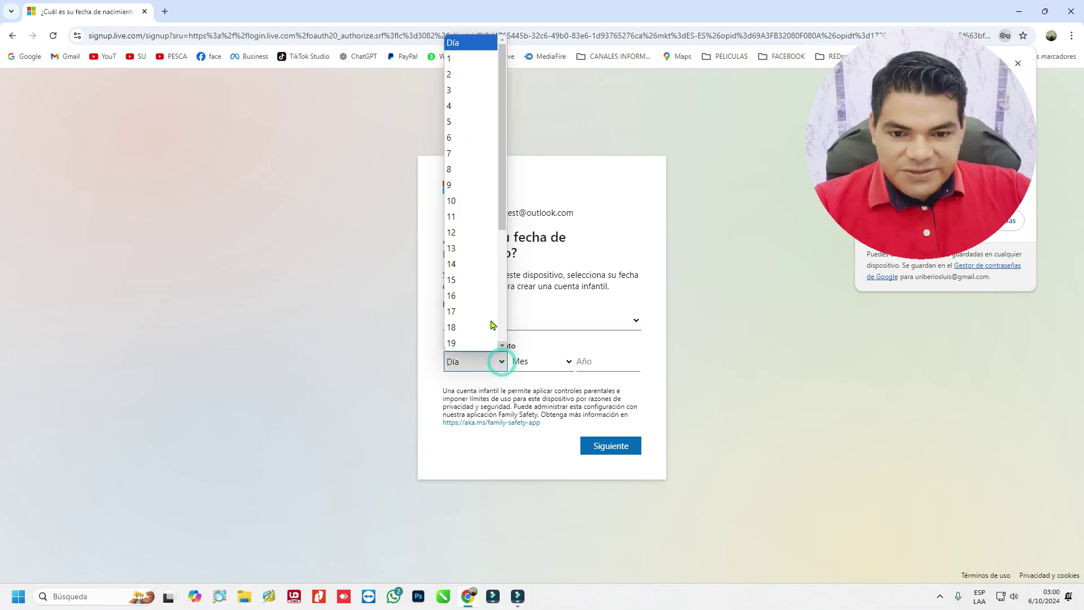
{"action": "left_click", "coordinate": [462, 240]}
{"action": "left_click", "coordinate": [567, 361]}
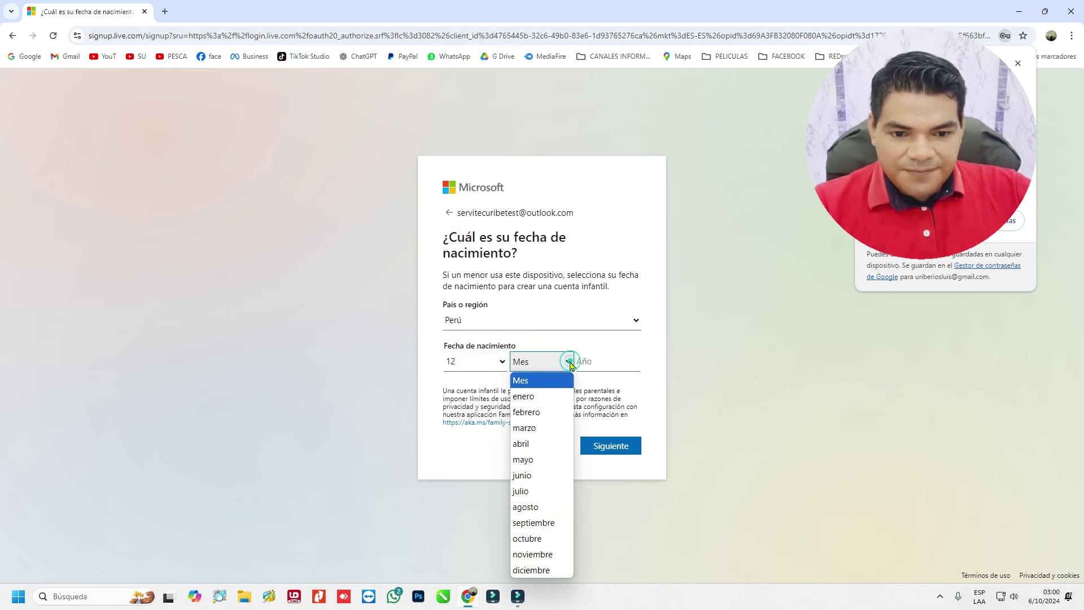
{"action": "left_click", "coordinate": [542, 392]}
{"action": "left_click", "coordinate": [605, 361]}
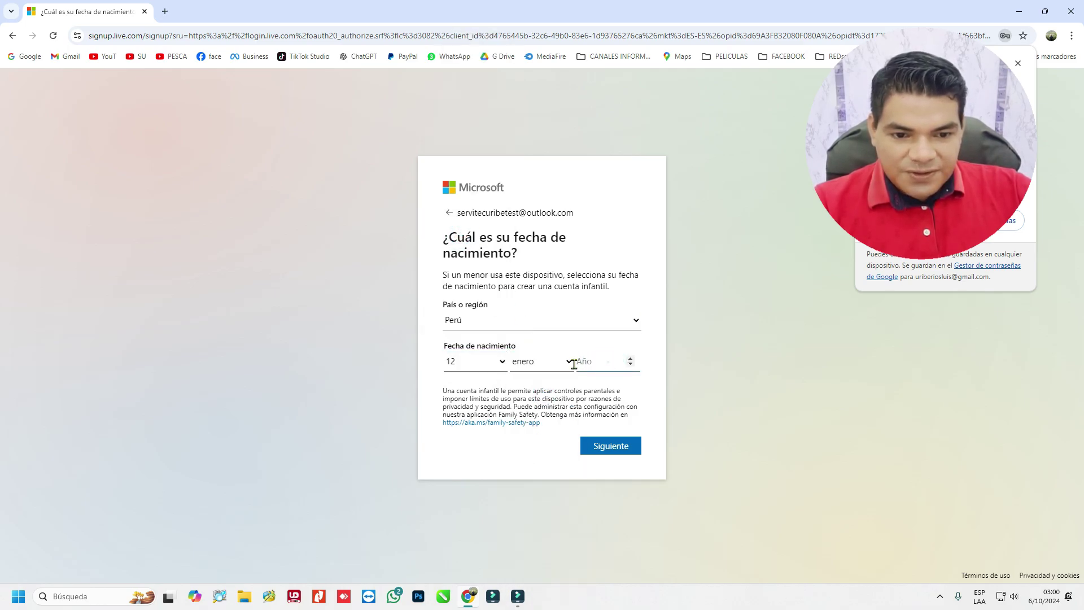
{"action": "type", "text": "1990"}
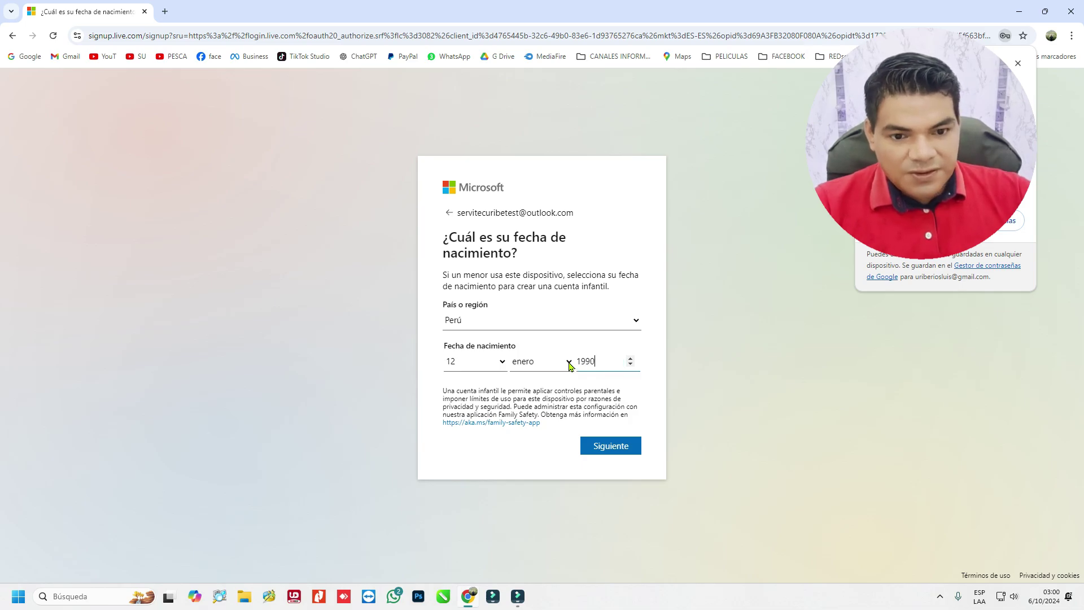
{"action": "left_click", "coordinate": [615, 449]}
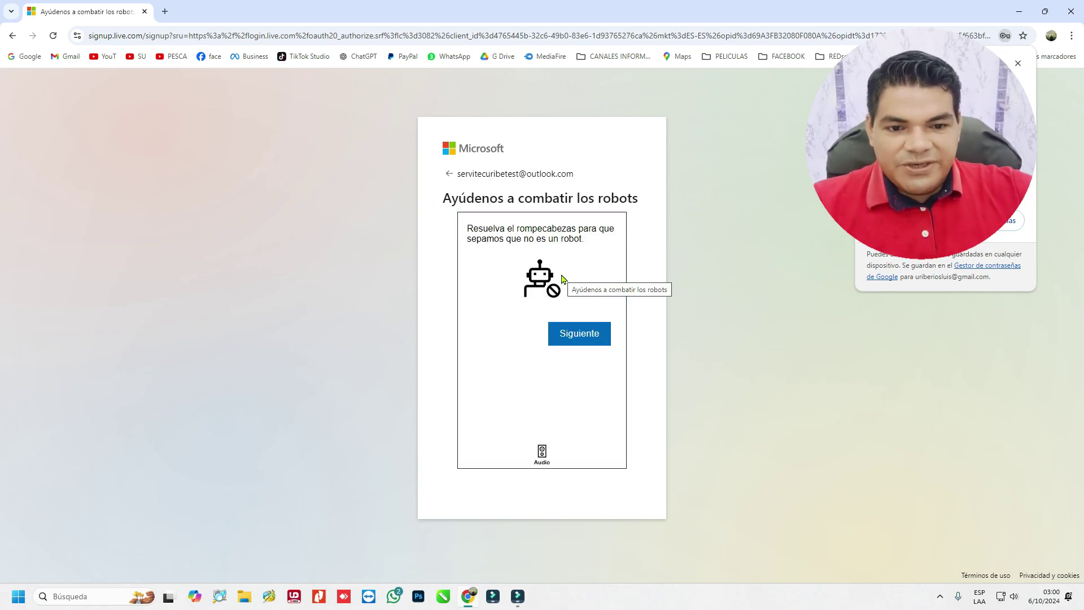
Solve the puzzle by rotating the house three times to match the hand, then submit with Enviar.
{"action": "left_click", "coordinate": [590, 342]}
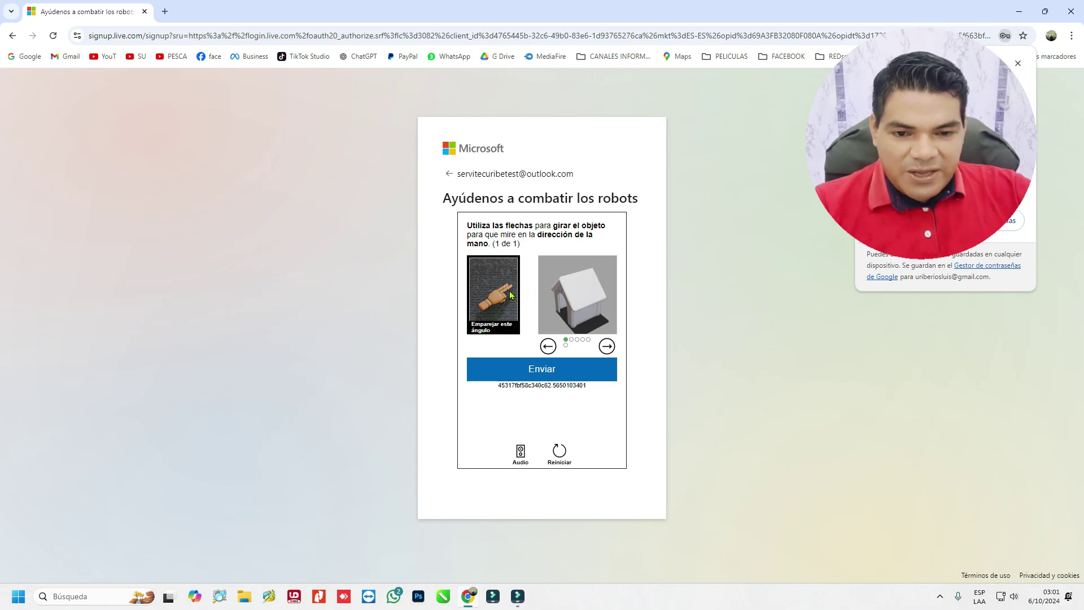
{"action": "left_click", "coordinate": [607, 346]}
{"action": "left_click", "coordinate": [607, 346]}
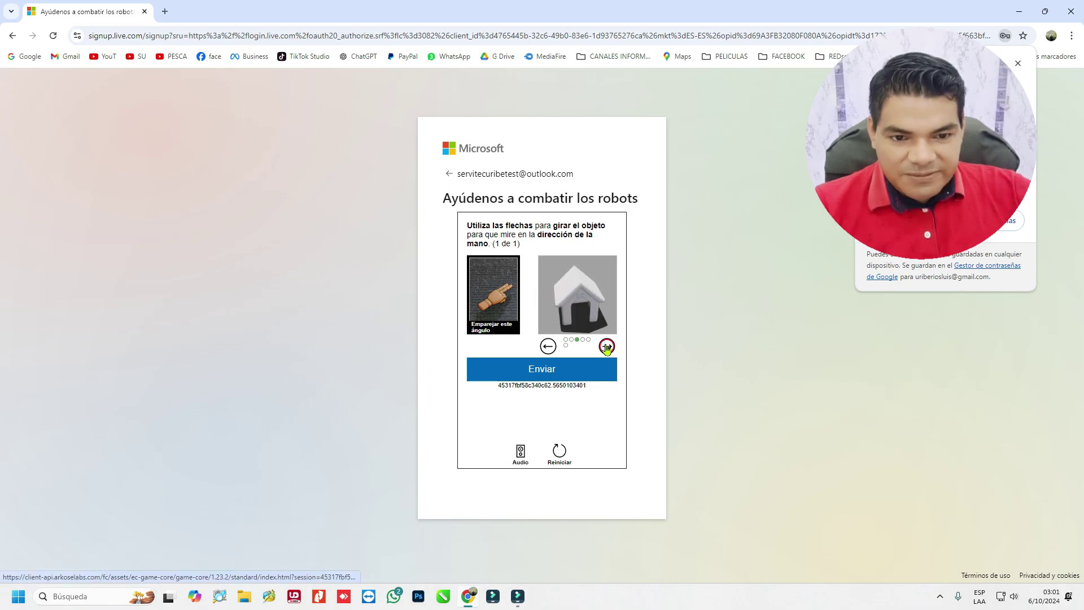
{"action": "left_click", "coordinate": [607, 346]}
{"action": "left_click", "coordinate": [606, 346]}
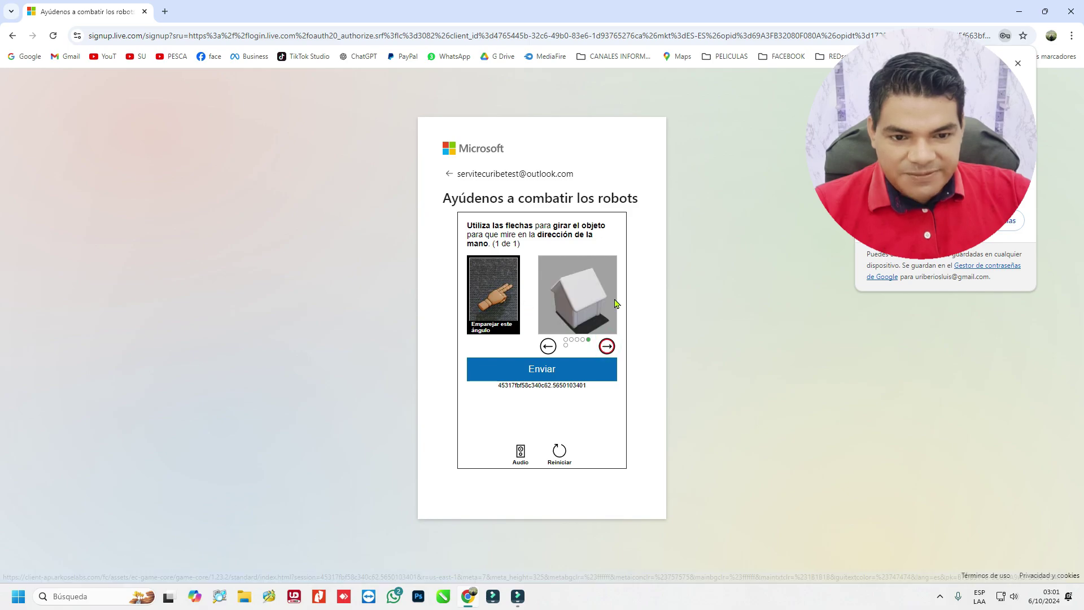
{"action": "left_click", "coordinate": [557, 371]}
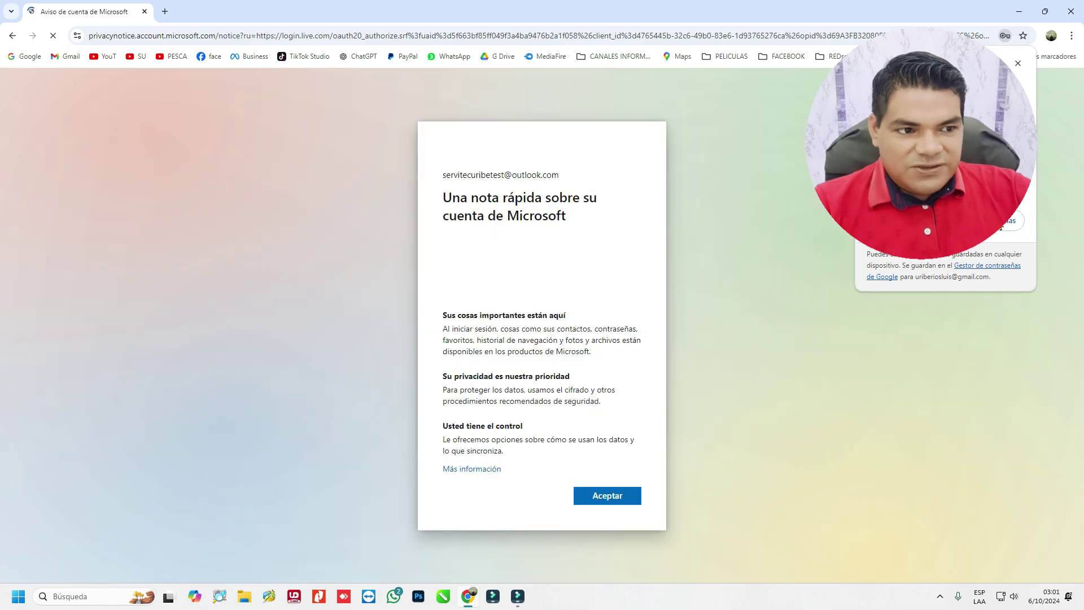
Dismiss Chrome's password popup, accept the privacy notice, and advance through the three welcome slides.
{"action": "left_click", "coordinate": [1019, 63]}
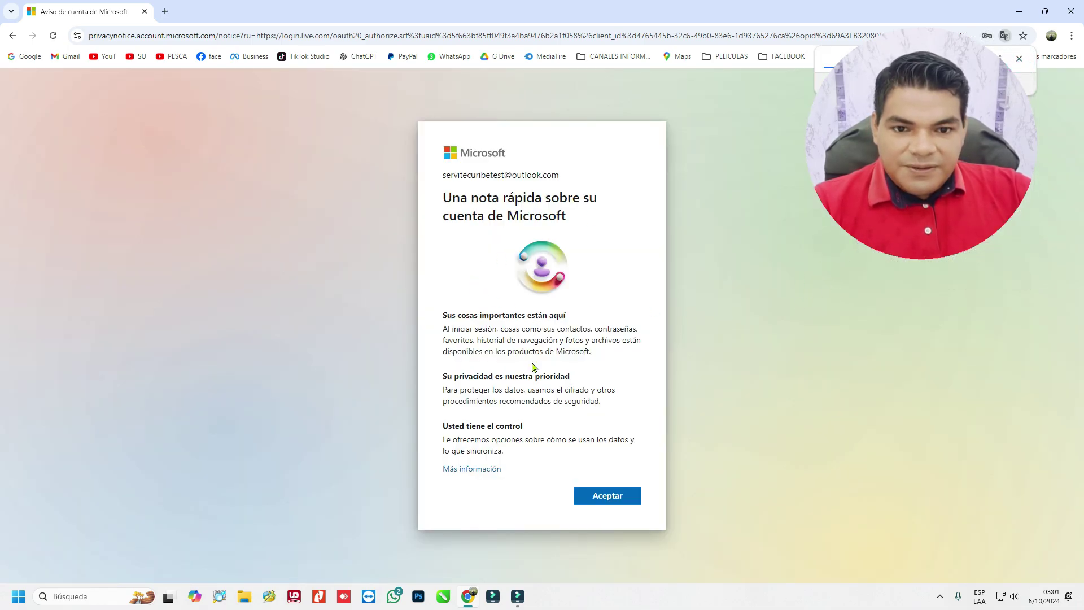
{"action": "left_click", "coordinate": [606, 499]}
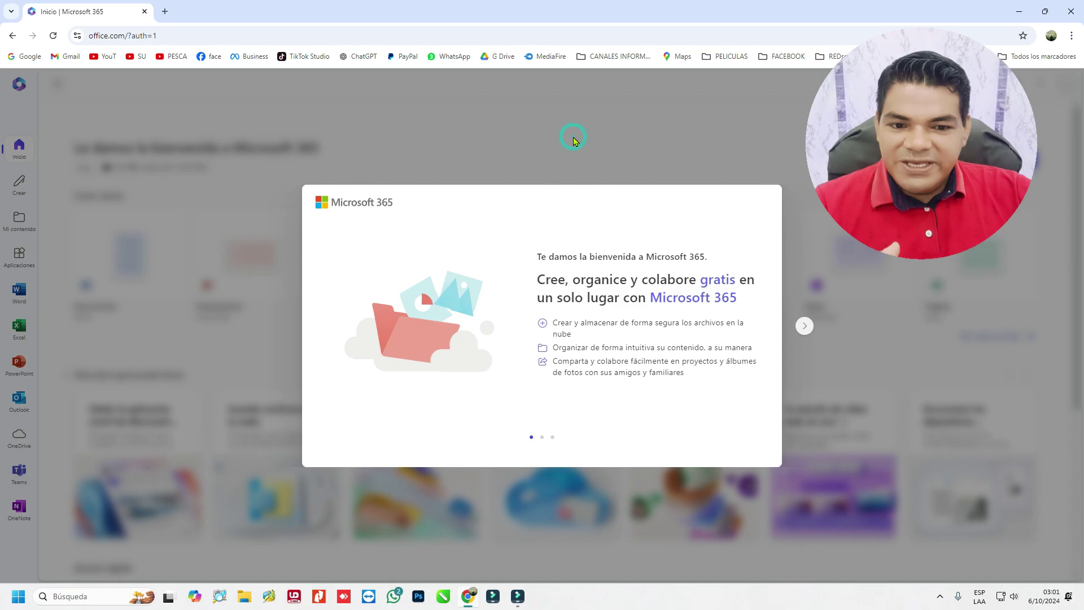
{"action": "left_click", "coordinate": [807, 325]}
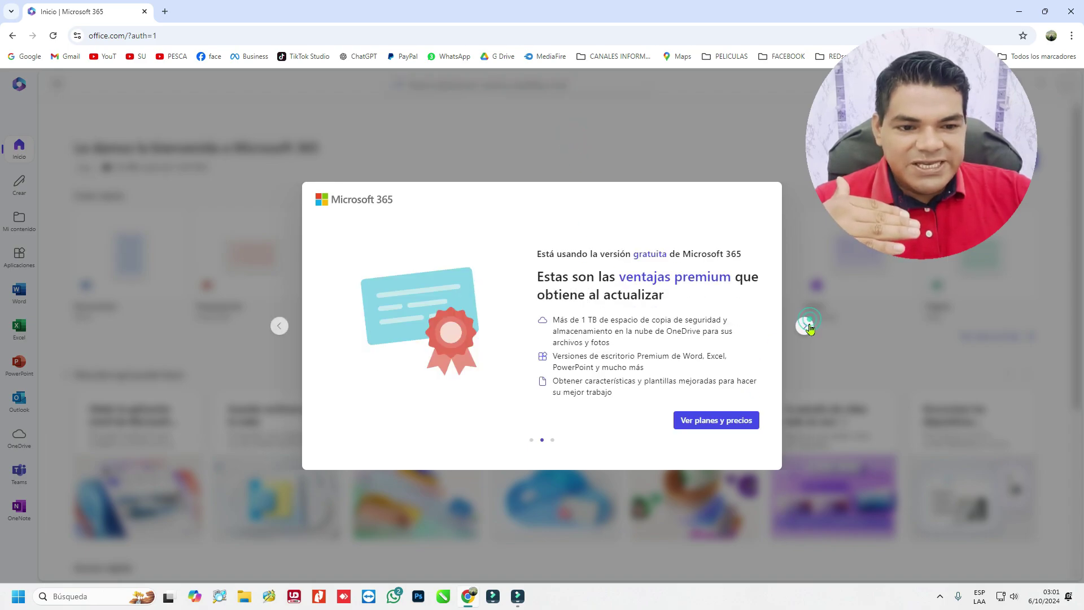
{"action": "left_click", "coordinate": [807, 325]}
{"action": "left_click", "coordinate": [807, 325]}
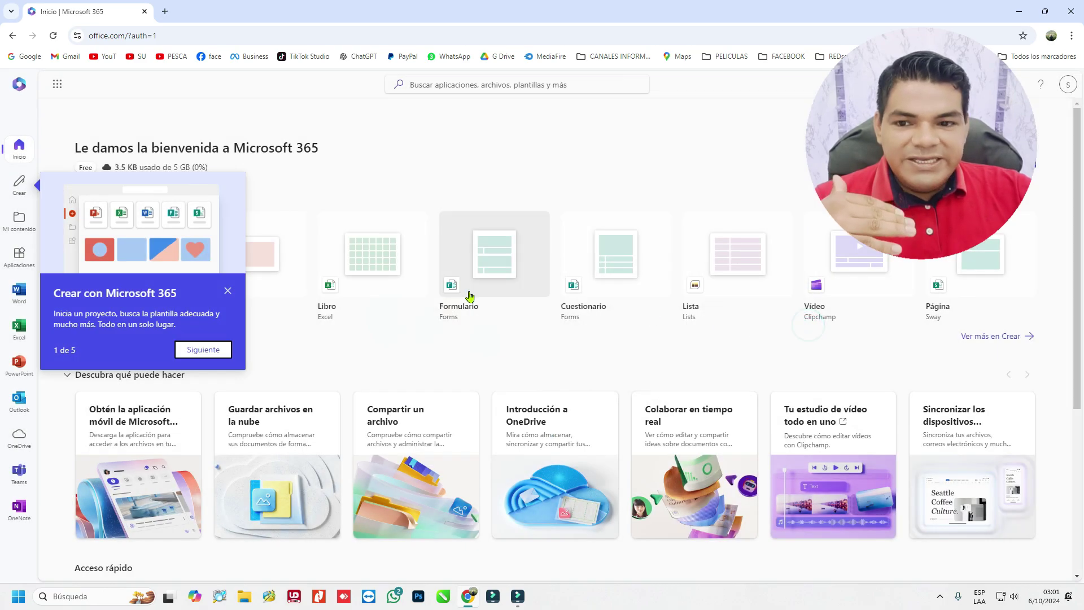
Close the 'Crear con Microsoft 365' tour popup.
{"action": "left_click", "coordinate": [228, 290]}
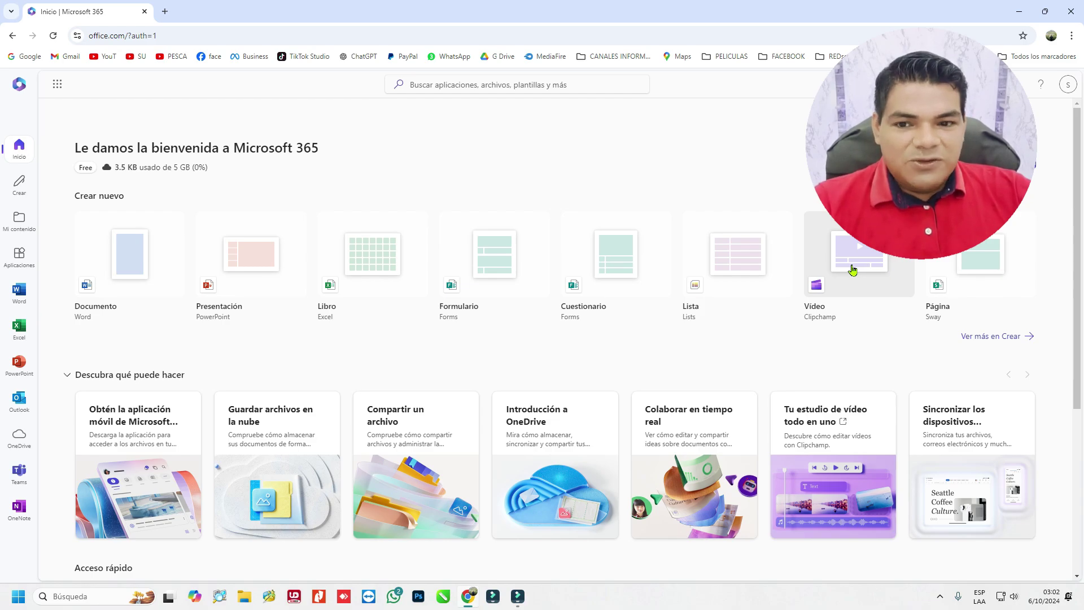
Create a blank Word document from the Documento card under Crear nuevo.
{"action": "left_click", "coordinate": [130, 253]}
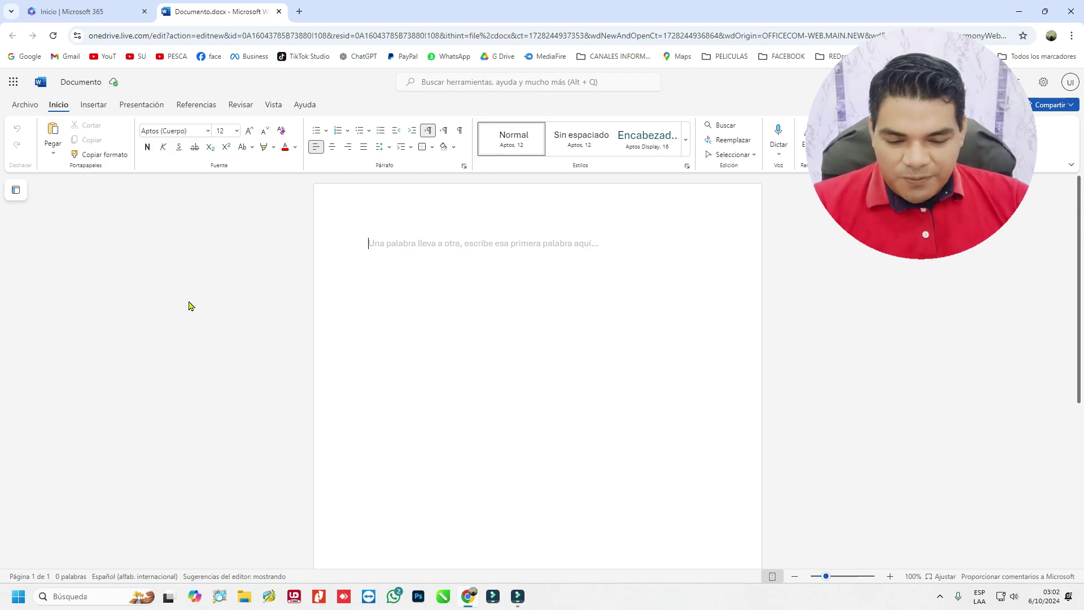
Switch Chrome to full screen with F11 and place the cursor on the document's first line.
{"action": "key", "text": "F11"}
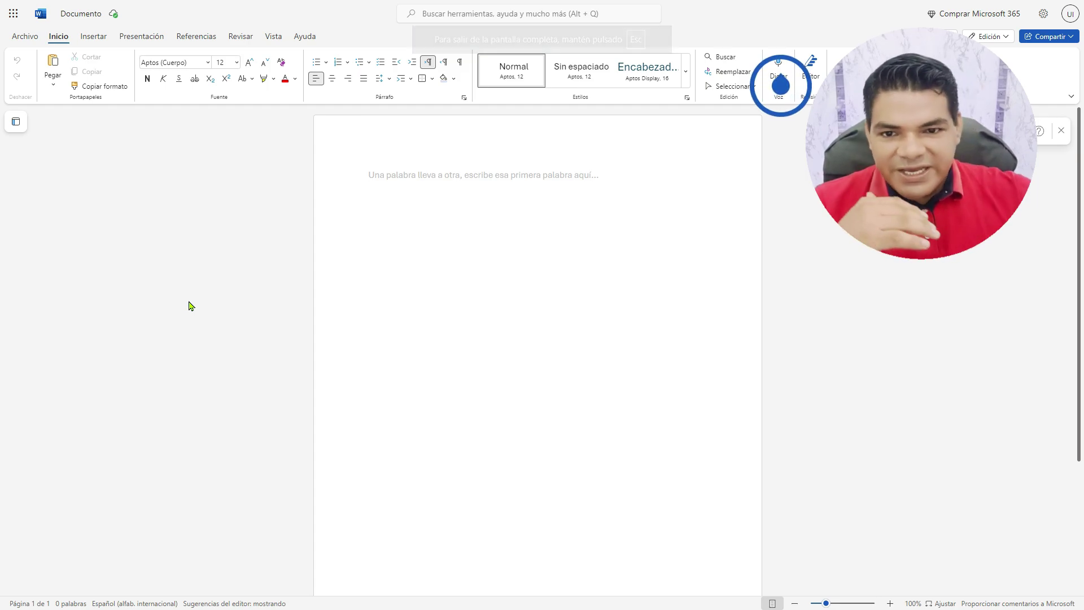
{"action": "left_click", "coordinate": [408, 185]}
{"action": "left_click", "coordinate": [403, 175]}
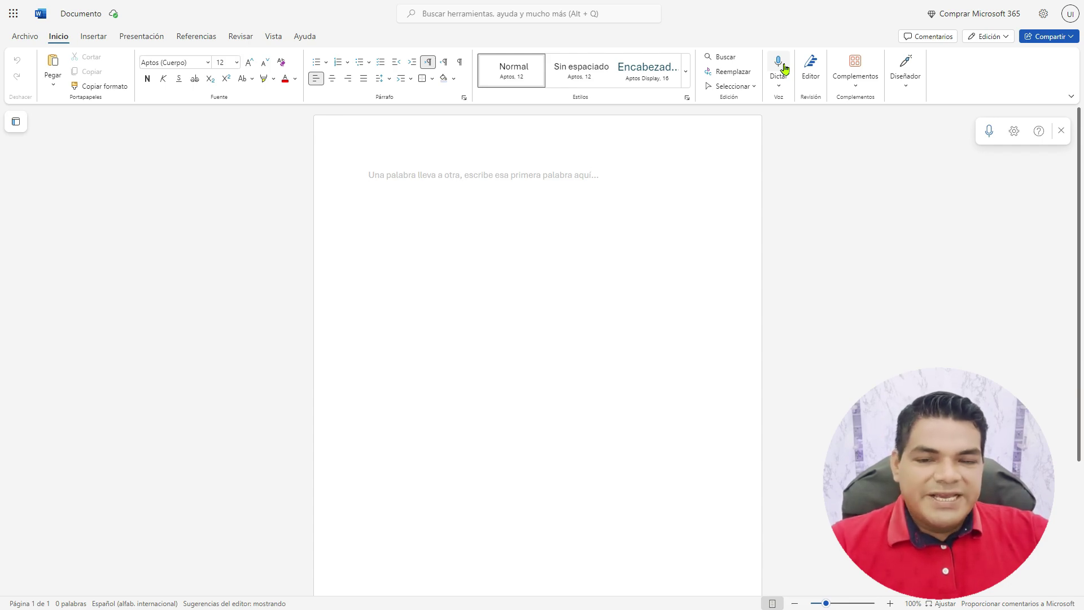
Dictate 95 words of Spanish text with Dictar after allowing the microphone, then exit full screen with F11.
{"action": "left_click", "coordinate": [785, 68]}
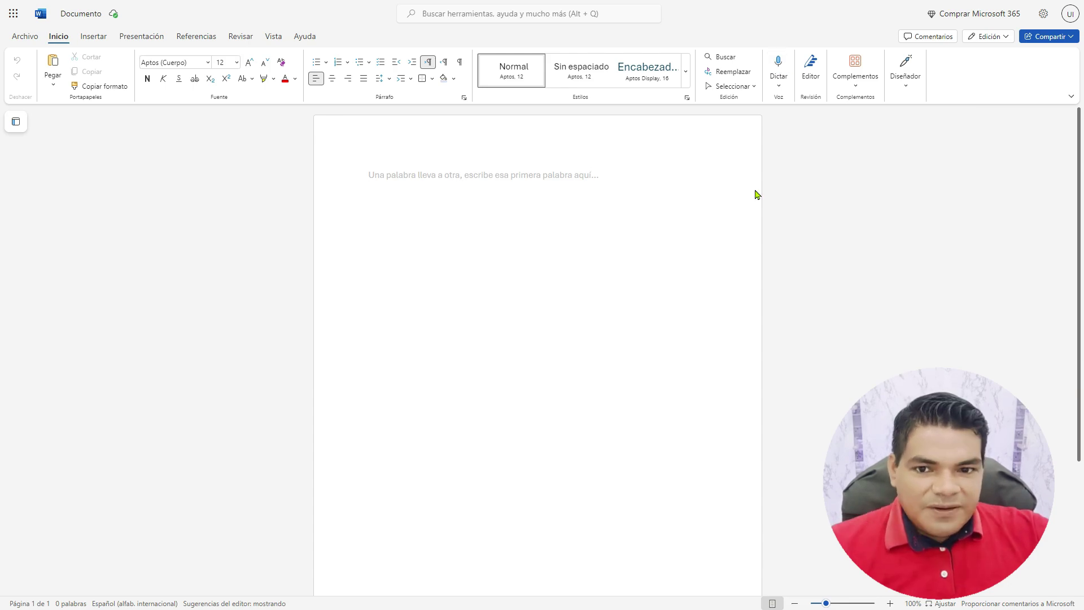
{"action": "left_click", "coordinate": [779, 70]}
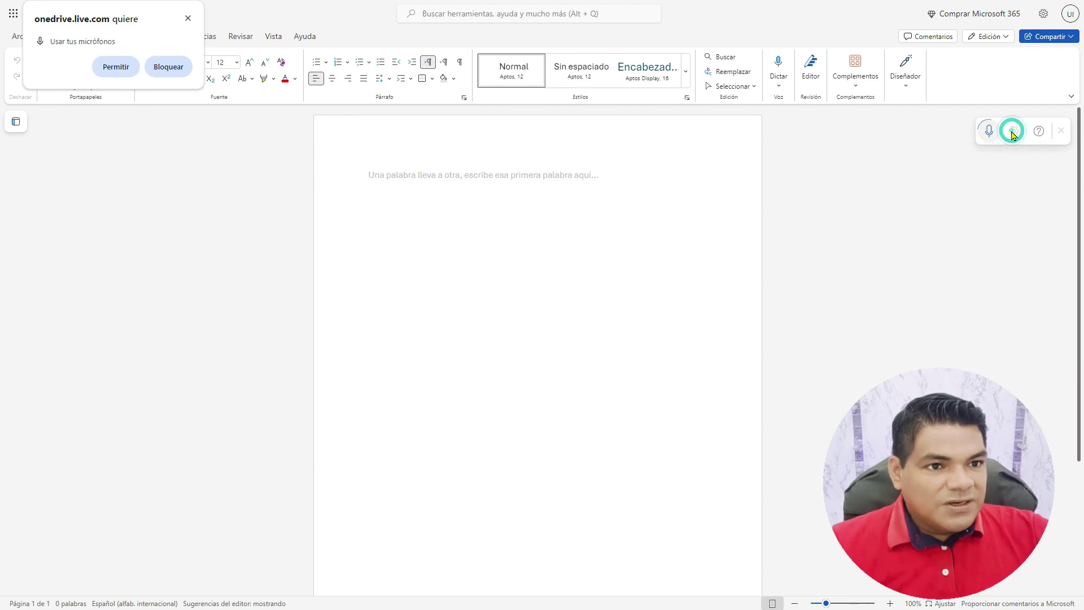
{"action": "left_click", "coordinate": [116, 71]}
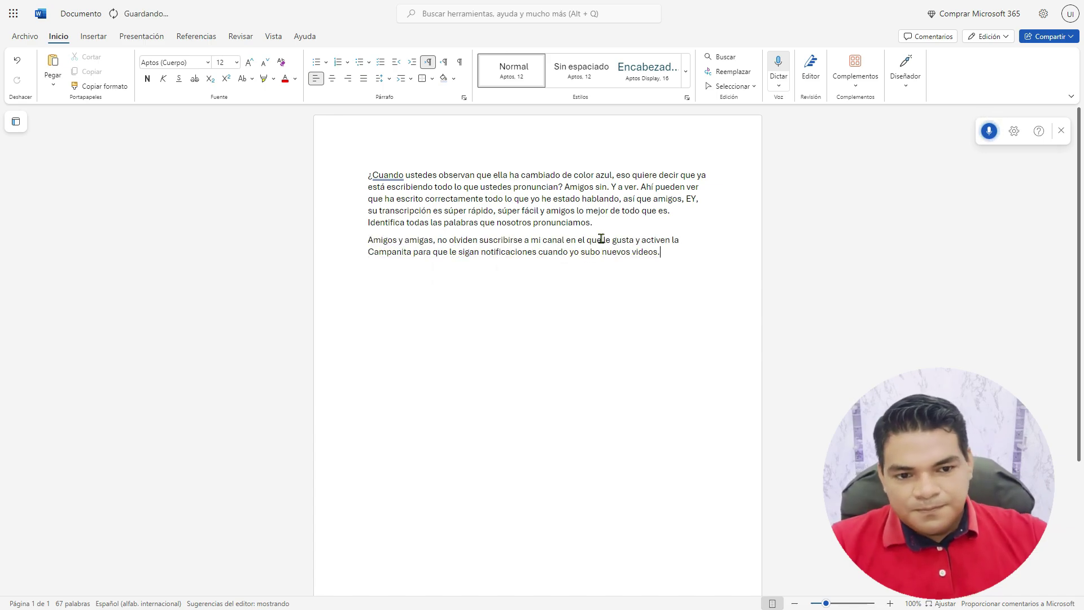
{"action": "left_click", "coordinate": [988, 131]}
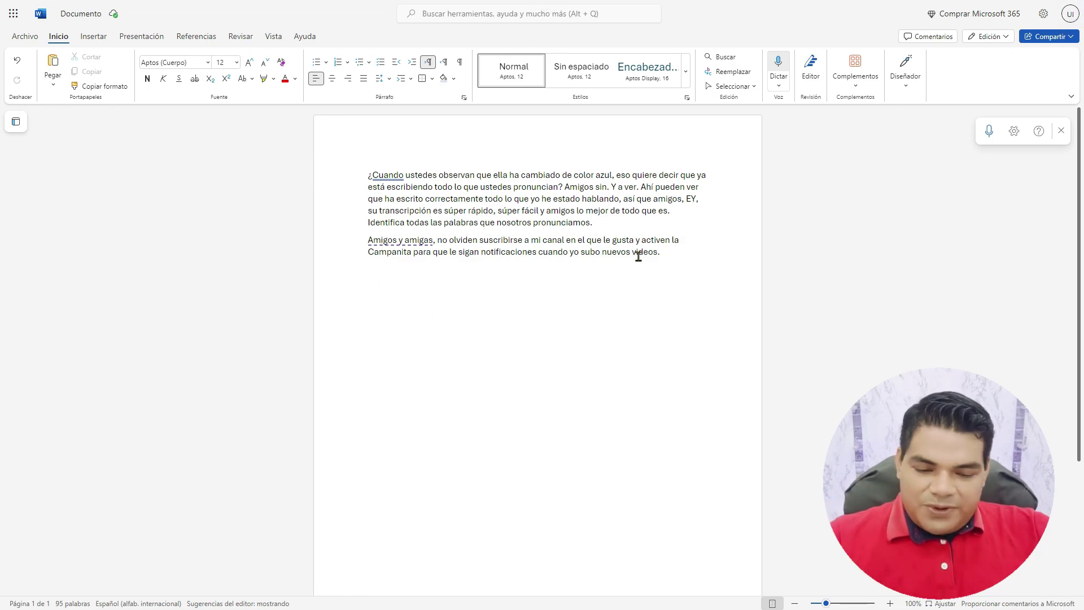
{"action": "key", "text": "F11"}
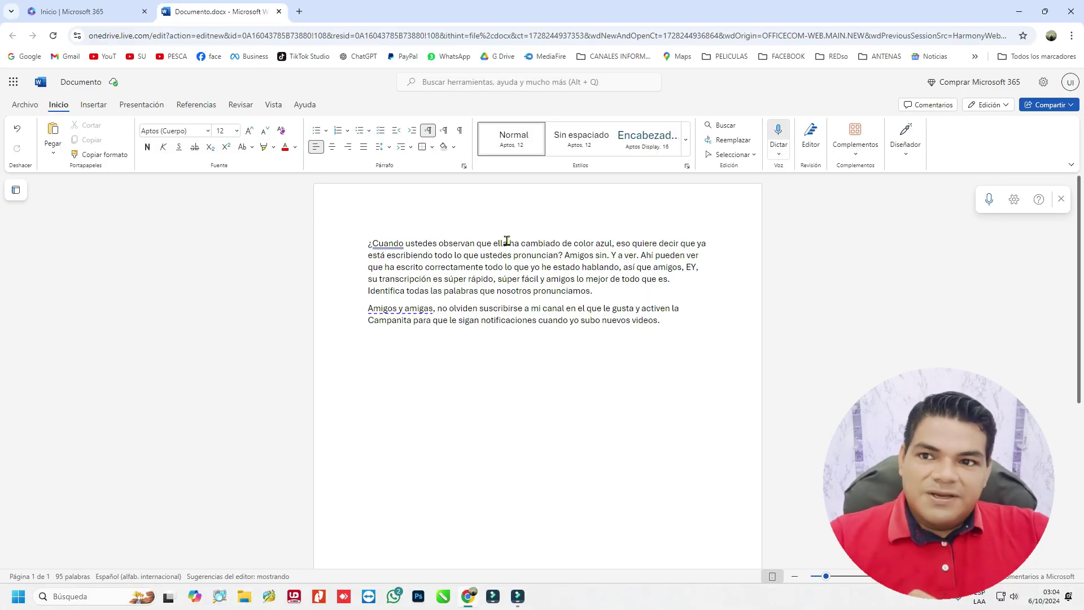
Close Documento.docx and reopen it from Word's recent files, still holding its 95-word dictated text.
{"action": "left_click", "coordinate": [279, 12]}
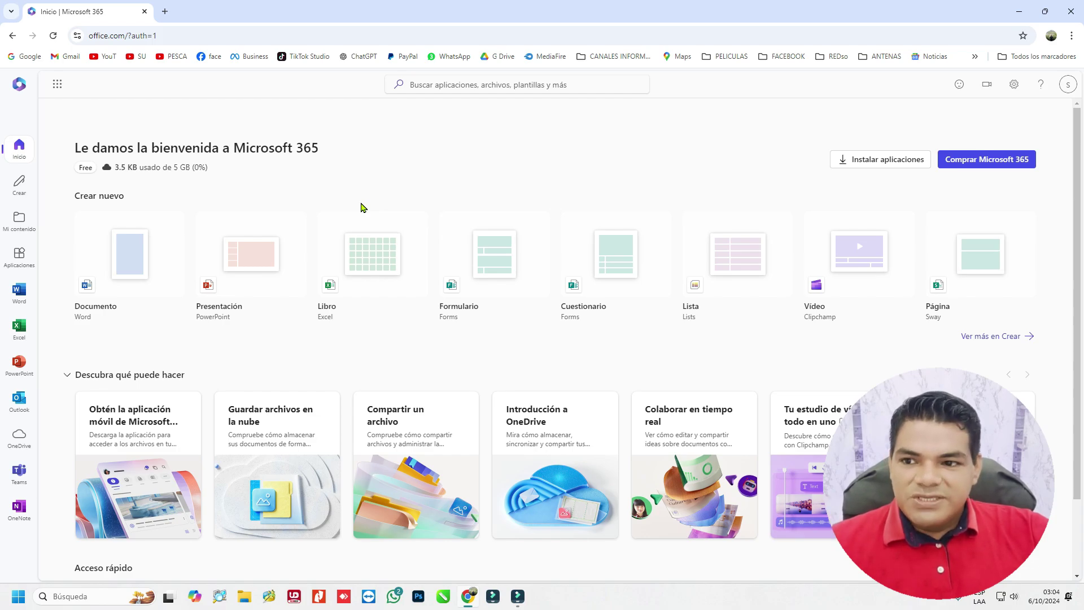
{"action": "left_click", "coordinate": [19, 291]}
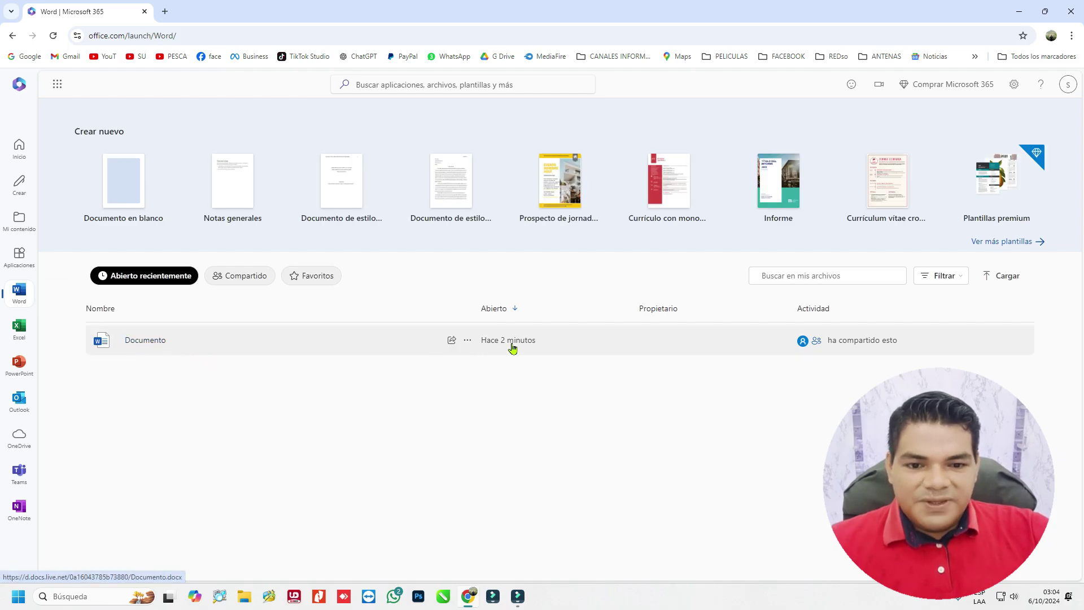
{"action": "left_click", "coordinate": [195, 344]}
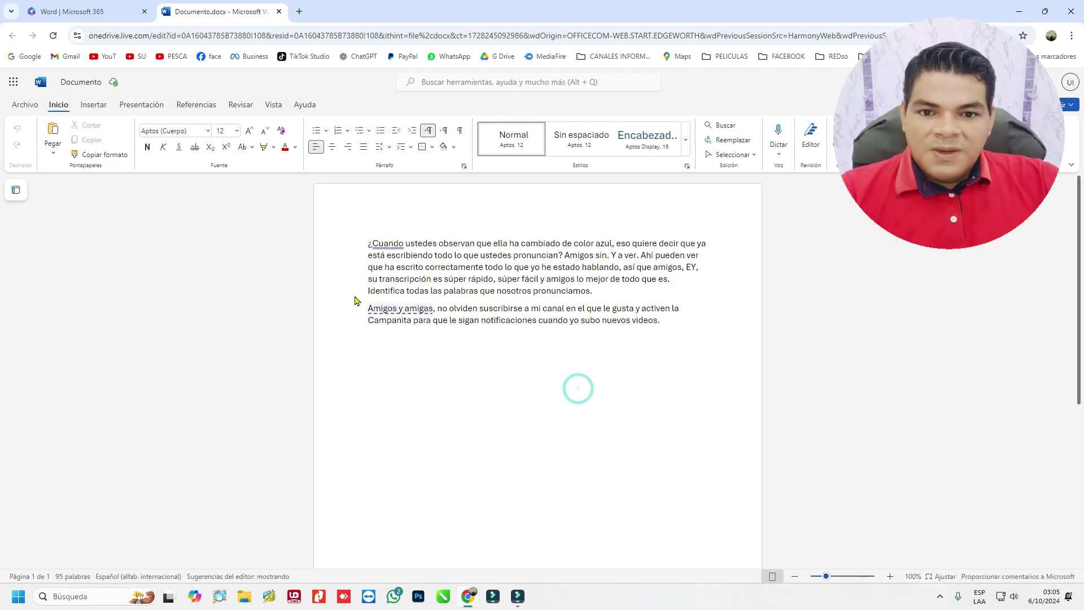
Create a new blank Word document via Archivo > Nuevo > Documento en blanco.
{"action": "left_click", "coordinate": [25, 104]}
{"action": "left_click", "coordinate": [39, 149]}
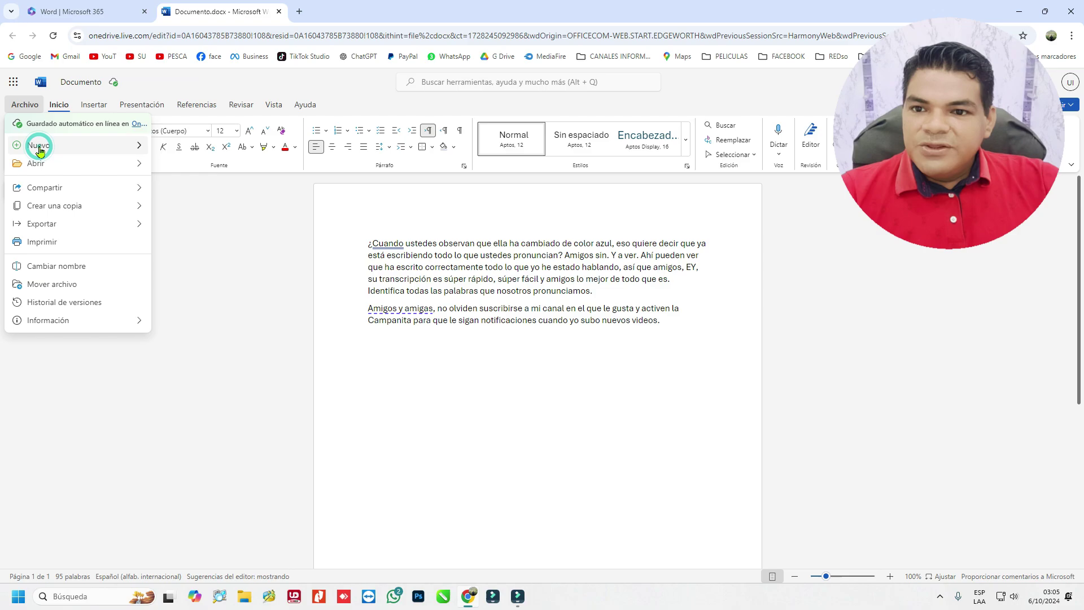
{"action": "left_click", "coordinate": [75, 148]}
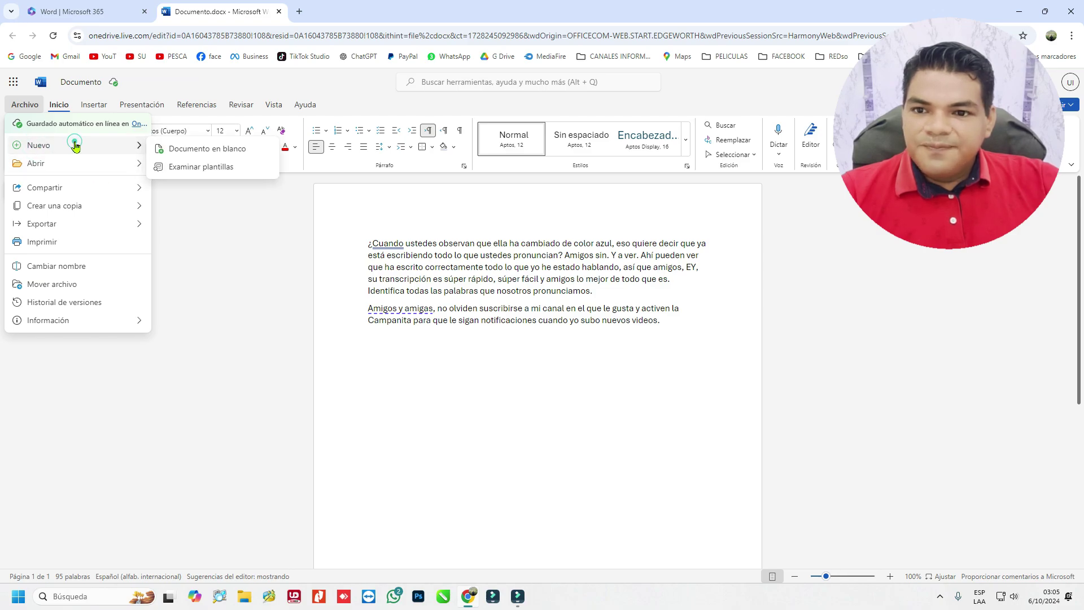
{"action": "left_click", "coordinate": [244, 149]}
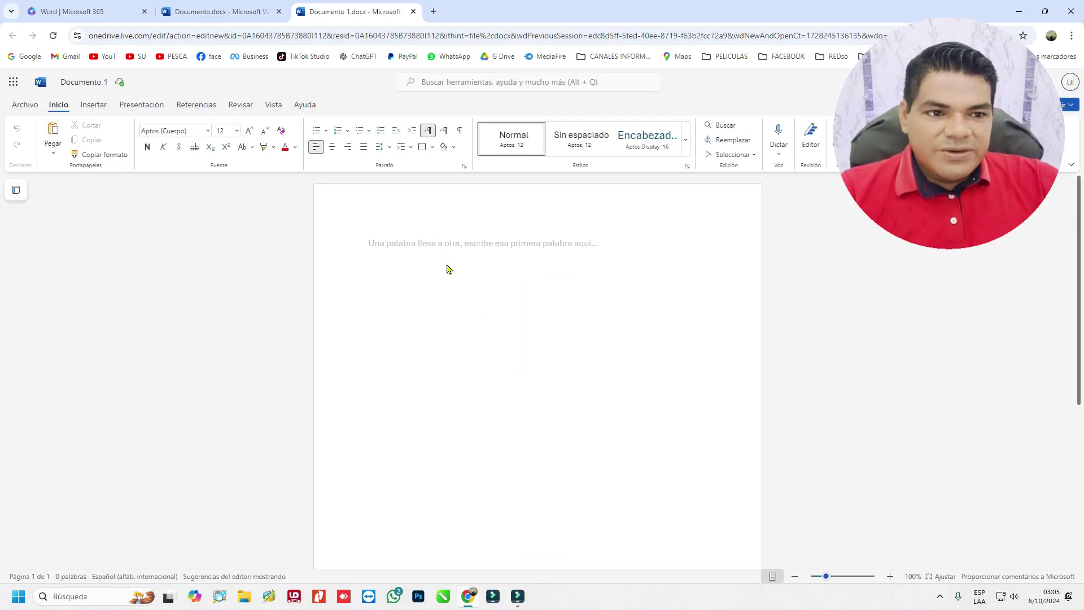
Name the new document 'prueba 1', then close it and Documento.
{"action": "left_click", "coordinate": [85, 82]}
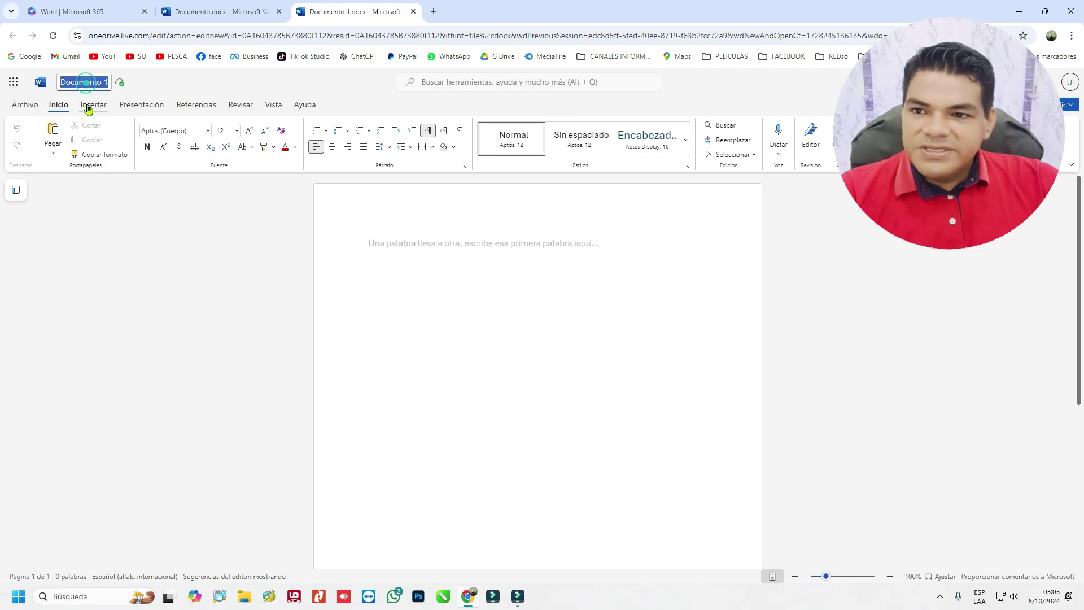
{"action": "type", "text": "prueba 1"}
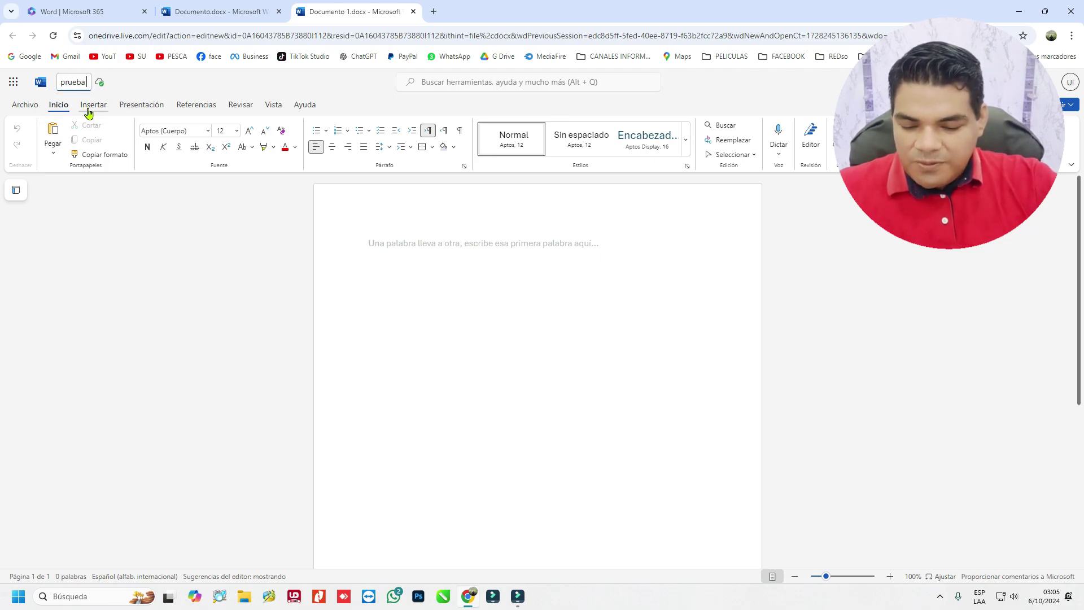
{"action": "left_click", "coordinate": [407, 272]}
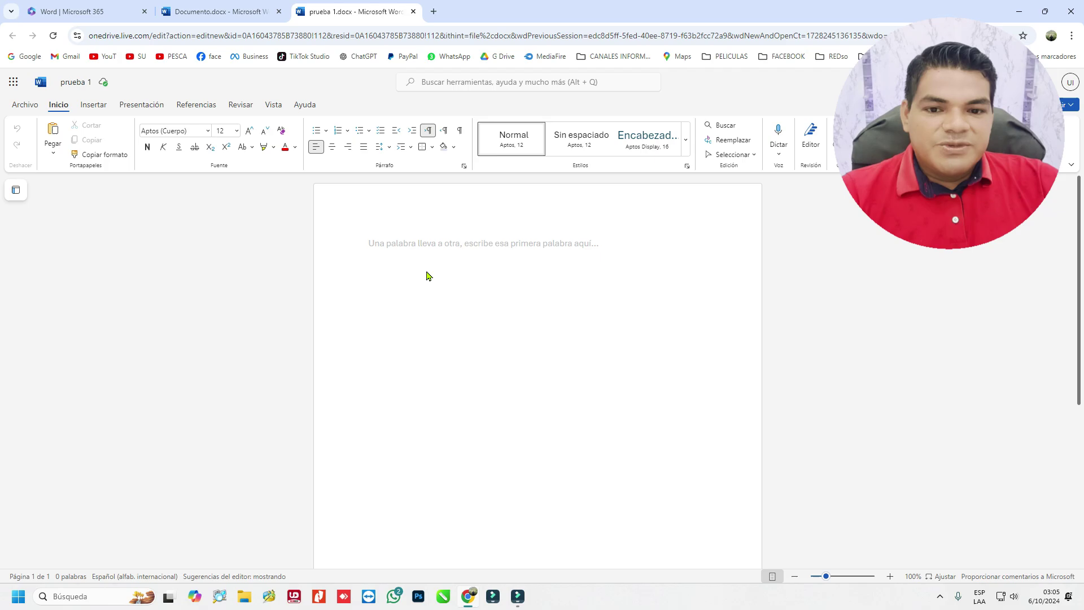
{"action": "left_click", "coordinate": [412, 11]}
{"action": "left_click", "coordinate": [279, 12]}
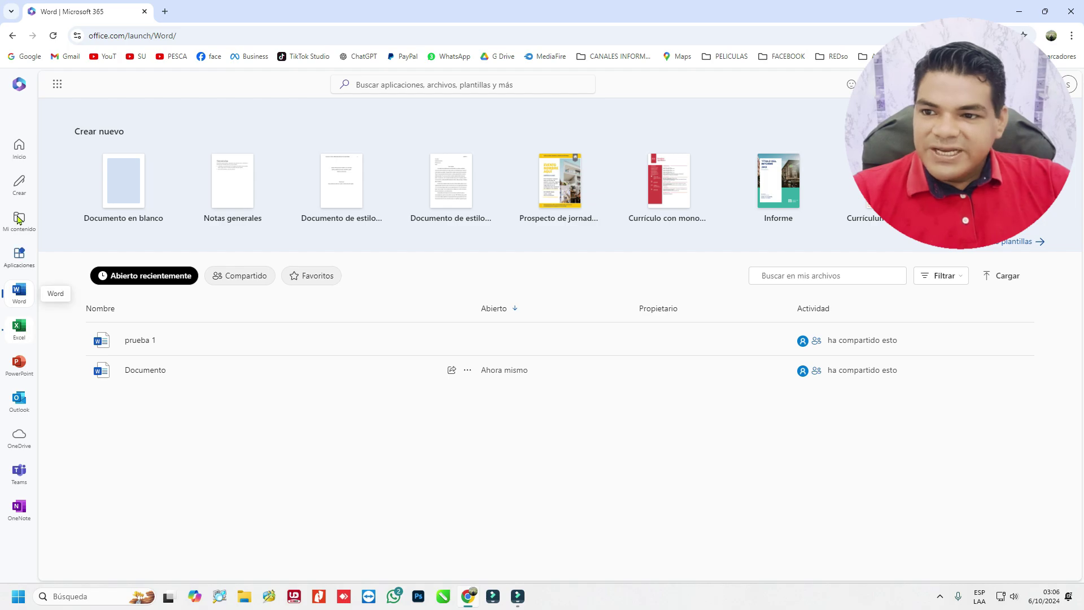
From Inicio, go to the Excel start page and create a 'Libro en blanco' workbook.
{"action": "left_click", "coordinate": [19, 291]}
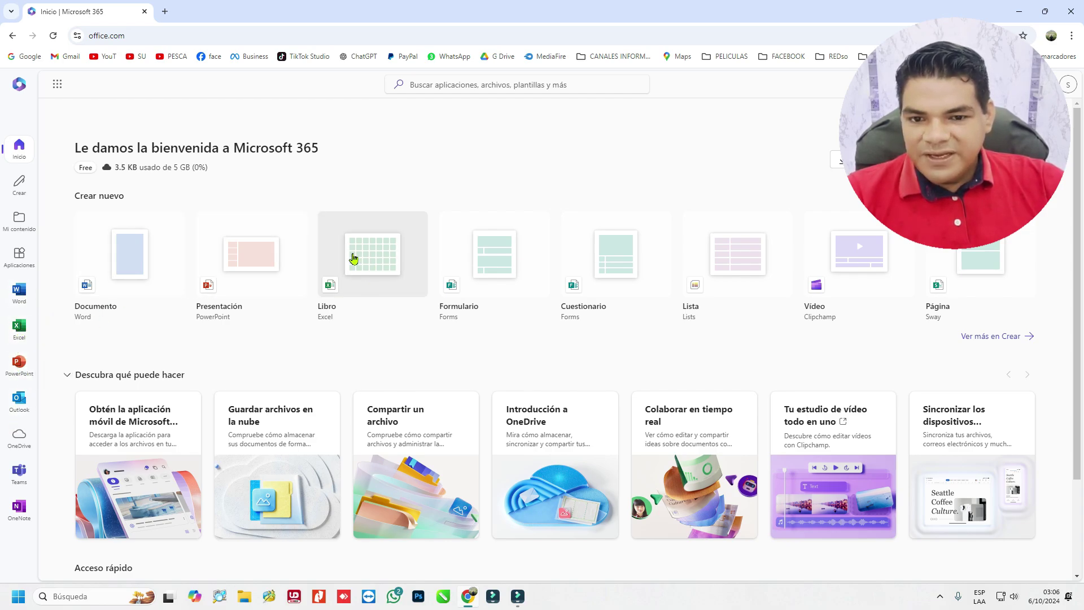
{"action": "left_click", "coordinate": [19, 329]}
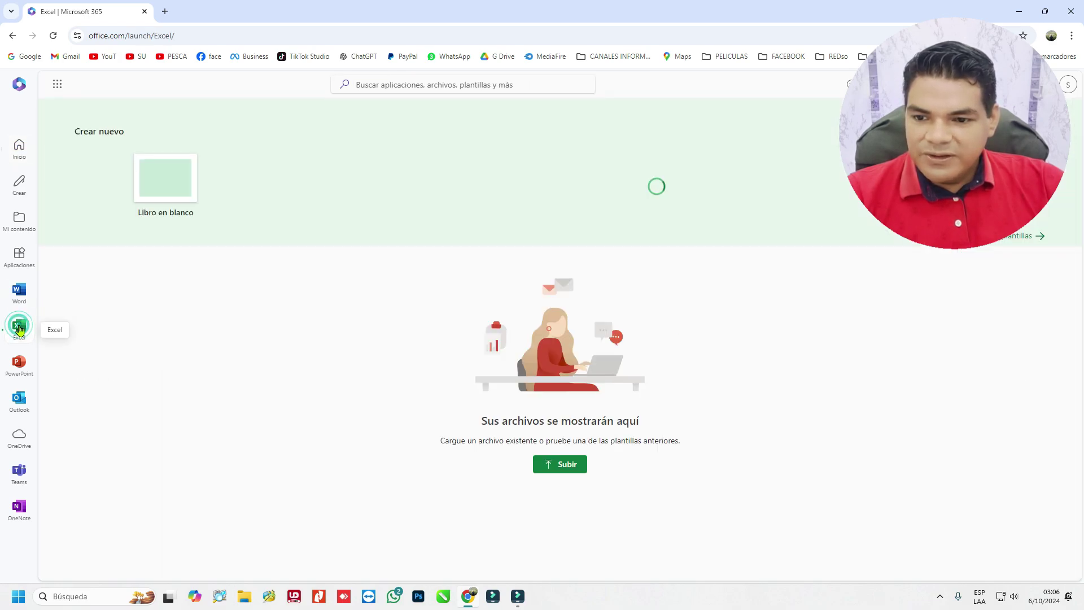
{"action": "left_click", "coordinate": [139, 182]}
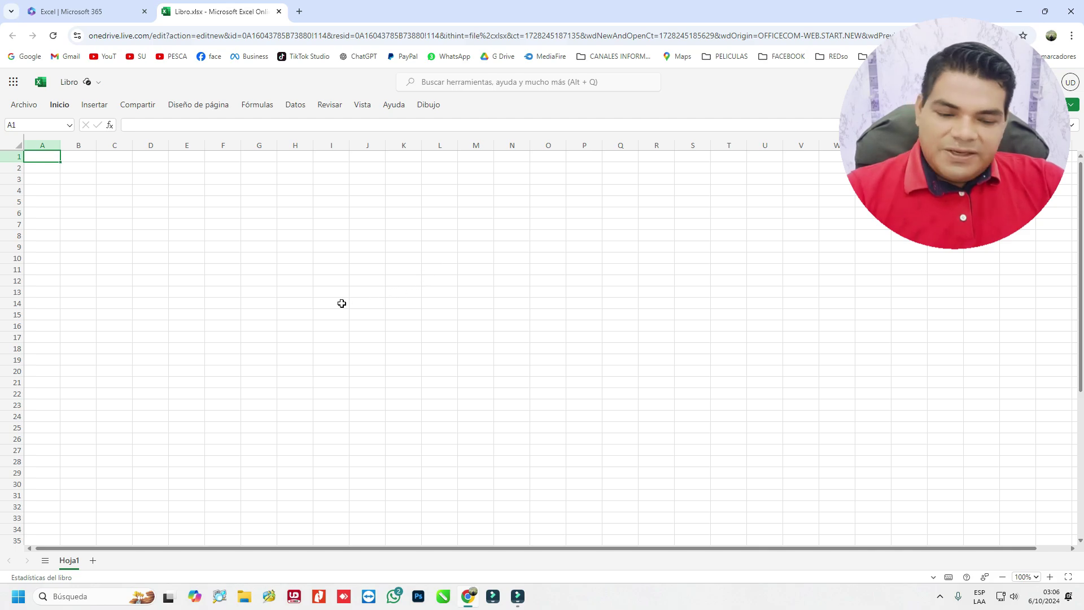
In full screen, enter 400, 500 and 600 into cells D4, D5 and D6.
{"action": "key", "text": "F11"}
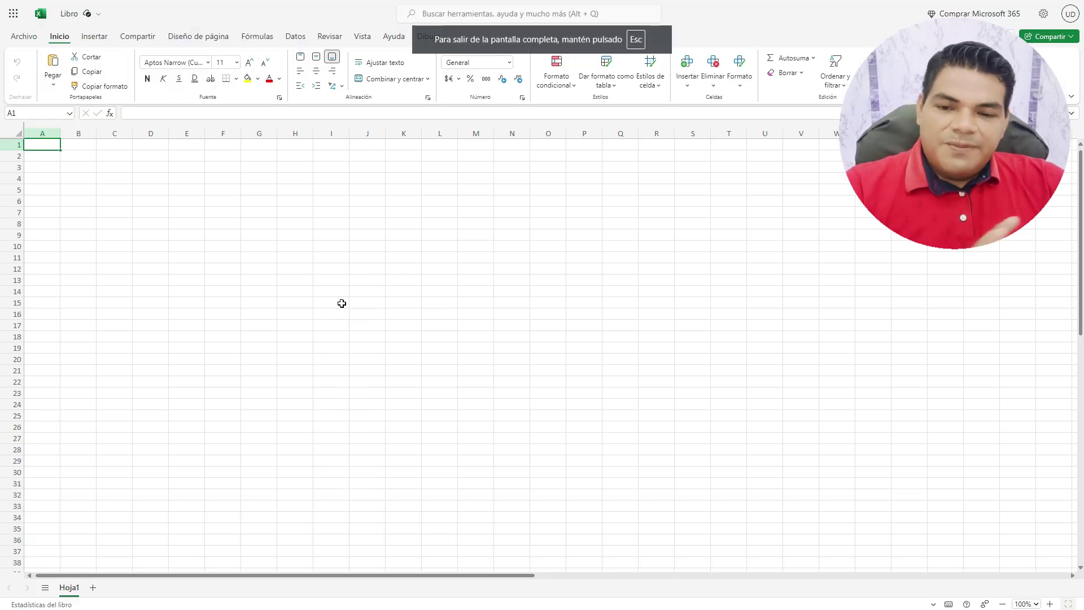
{"action": "left_click", "coordinate": [164, 177]}
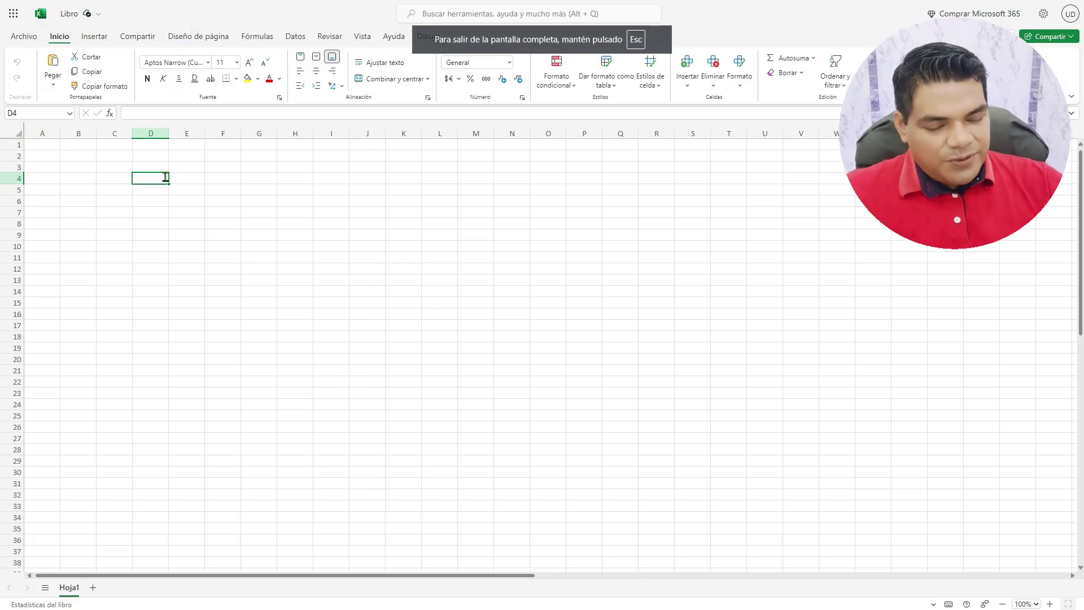
{"action": "type", "text": "400"}
{"action": "key", "text": "Return"}
{"action": "type", "text": "500"}
{"action": "key", "text": "Return"}
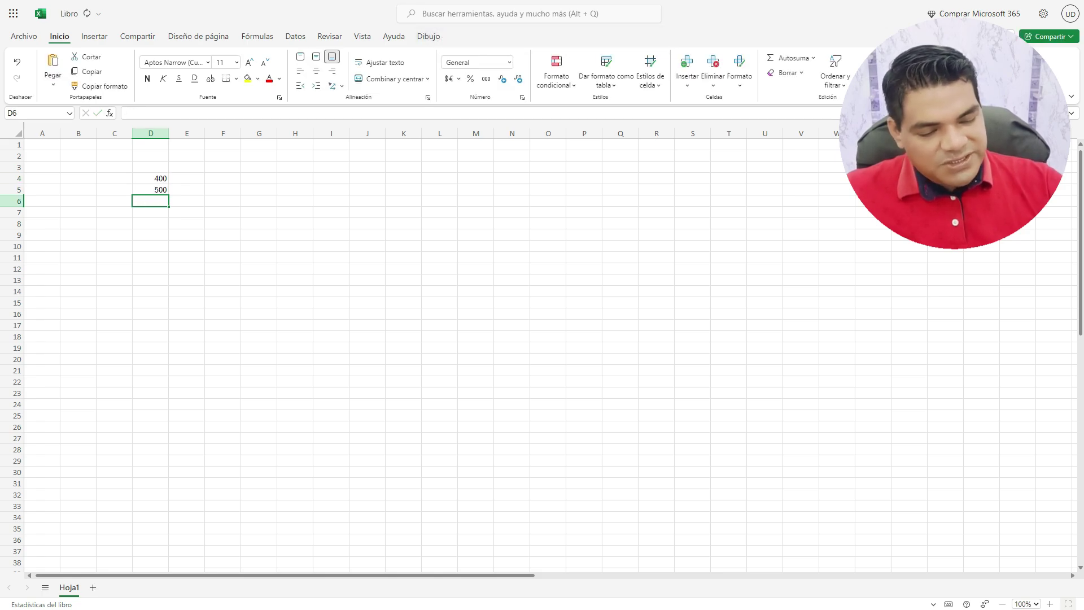
{"action": "type", "text": "600"}
{"action": "key", "text": "Return"}
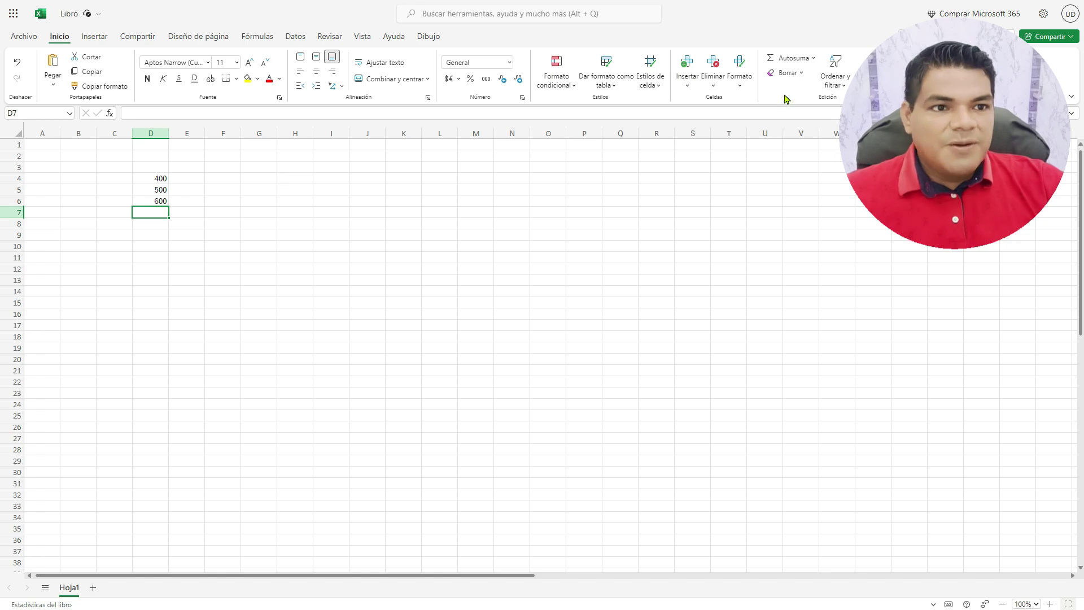
Total D4:D6 with Autosuma in D7 to get 1500, dismissing the function notice.
{"action": "left_click", "coordinate": [789, 58]}
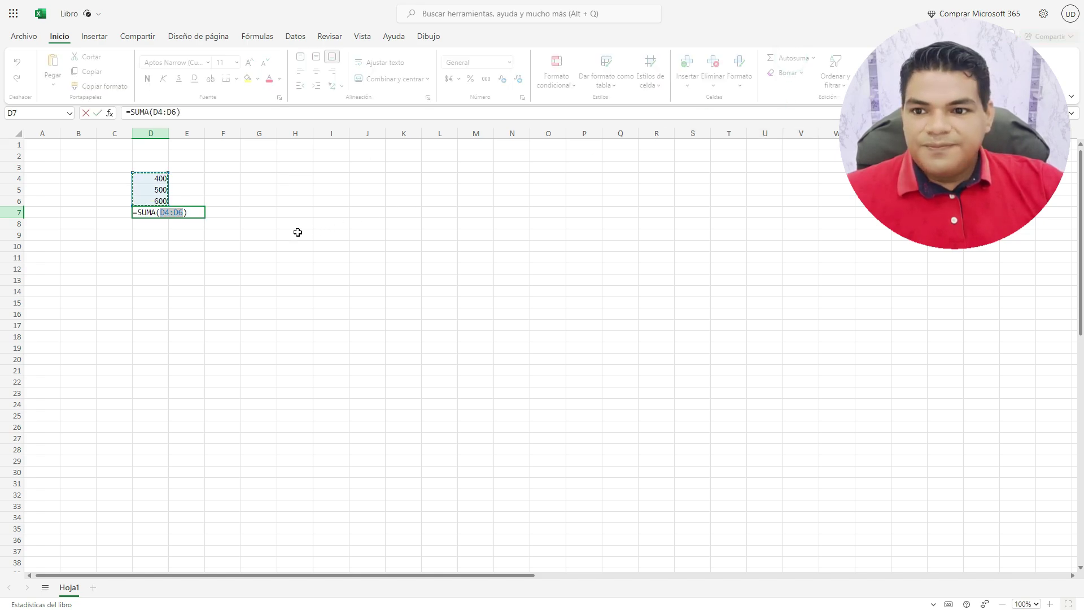
{"action": "key", "text": "Return"}
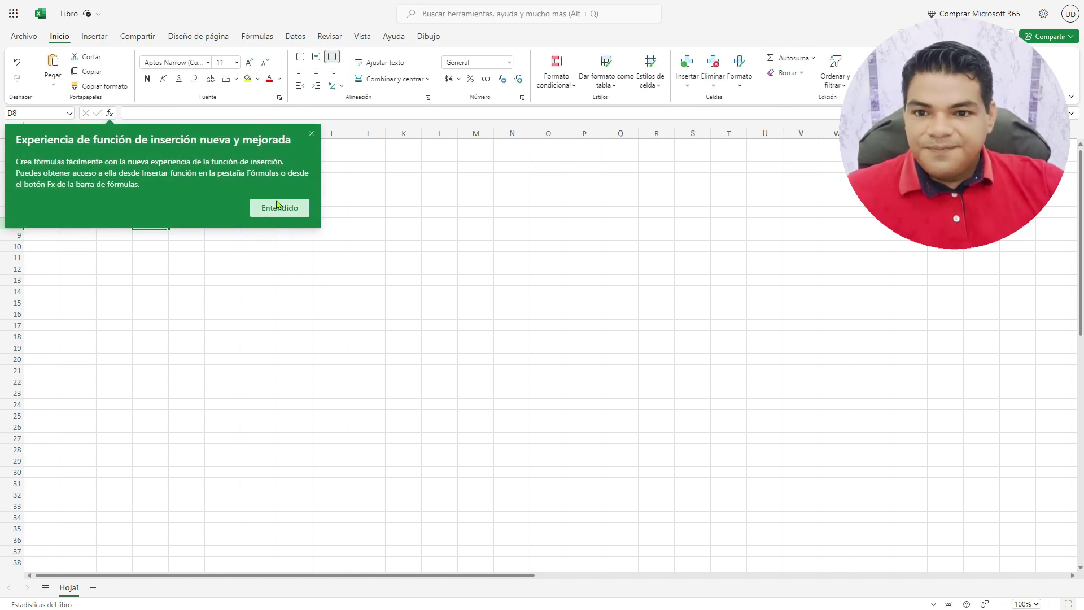
{"action": "left_click", "coordinate": [284, 211]}
{"action": "left_click", "coordinate": [158, 212]}
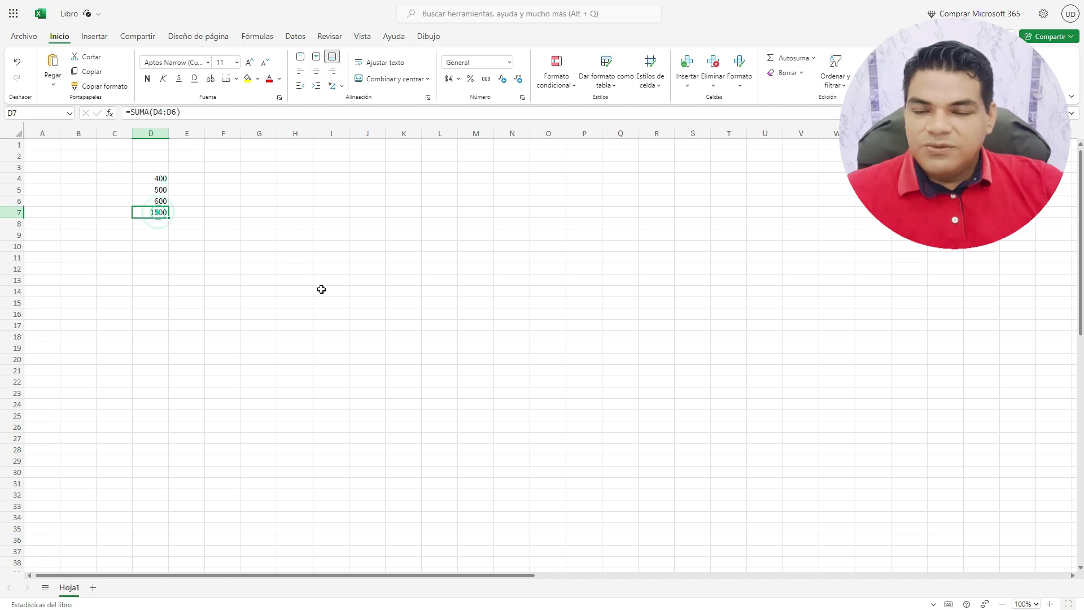
Glance at the Insertar ribbon, return to Inicio, and move the selection to F7.
{"action": "left_click", "coordinate": [229, 280]}
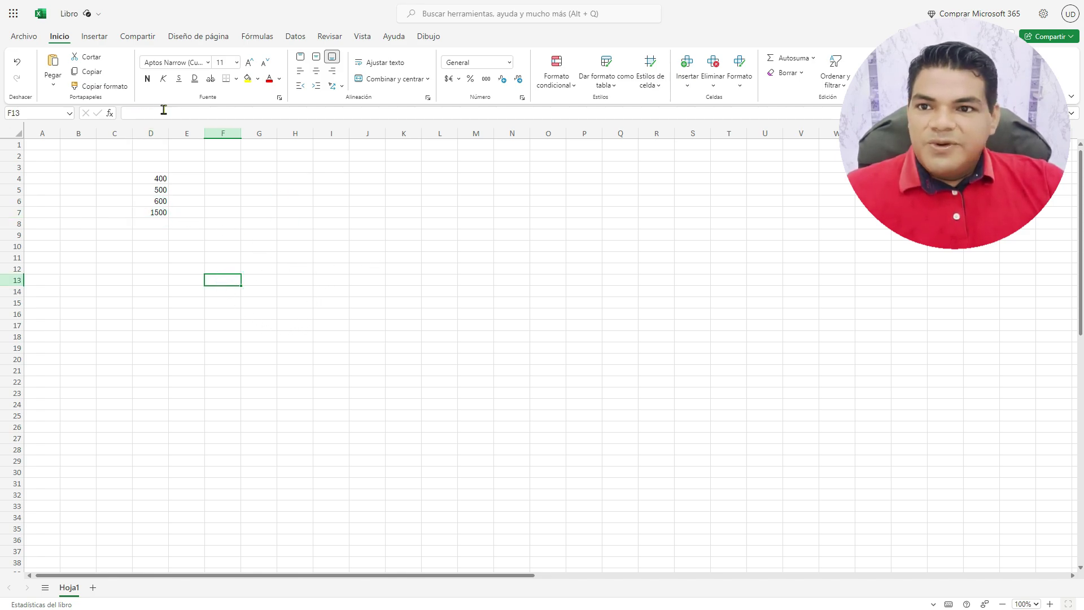
{"action": "left_click", "coordinate": [94, 37]}
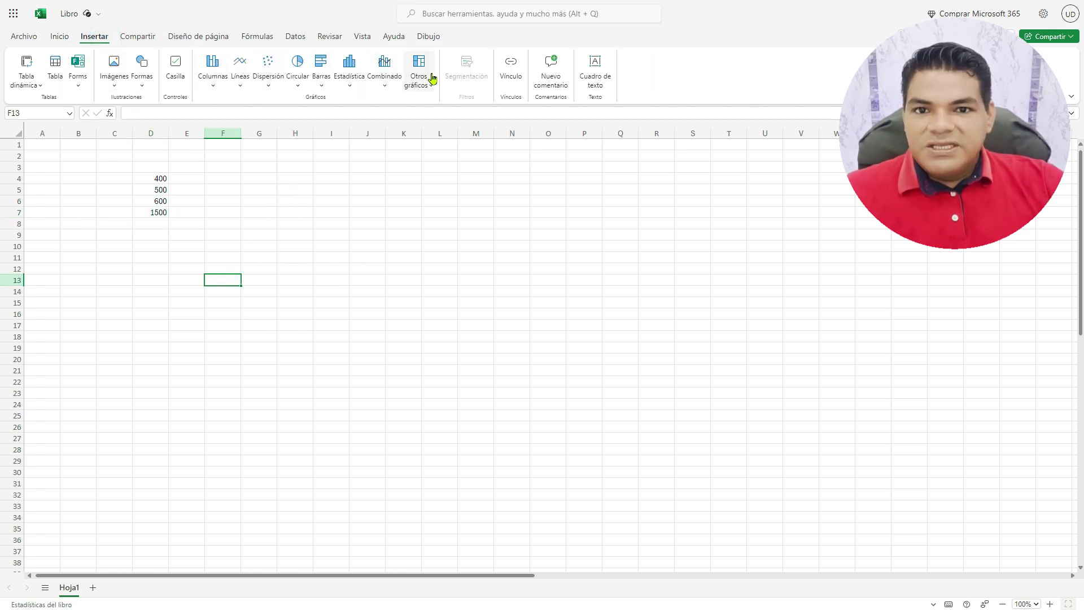
{"action": "left_click", "coordinate": [56, 37]}
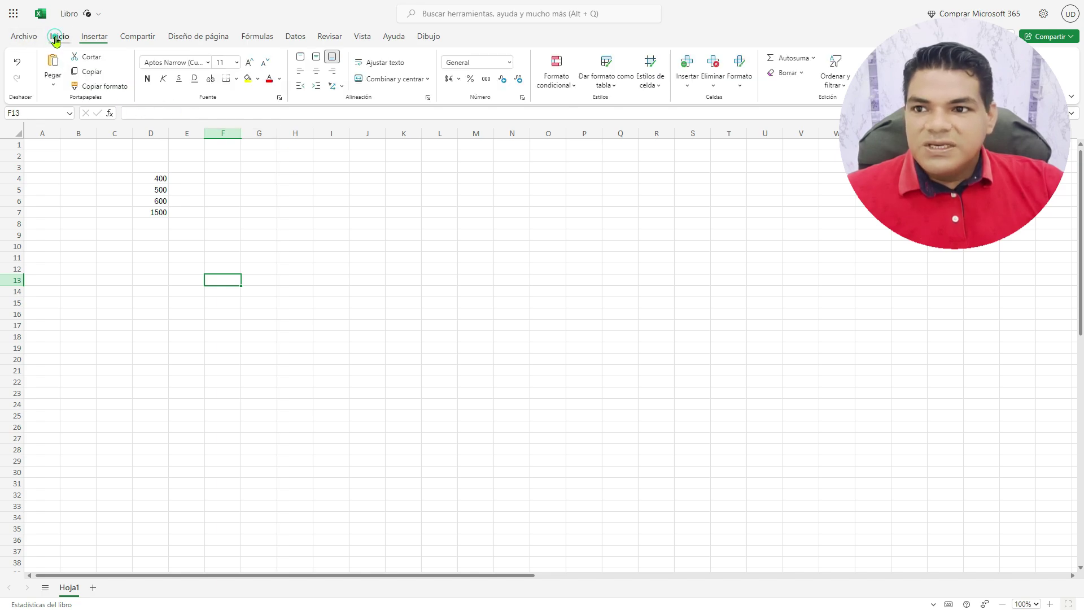
{"action": "left_click", "coordinate": [300, 223]}
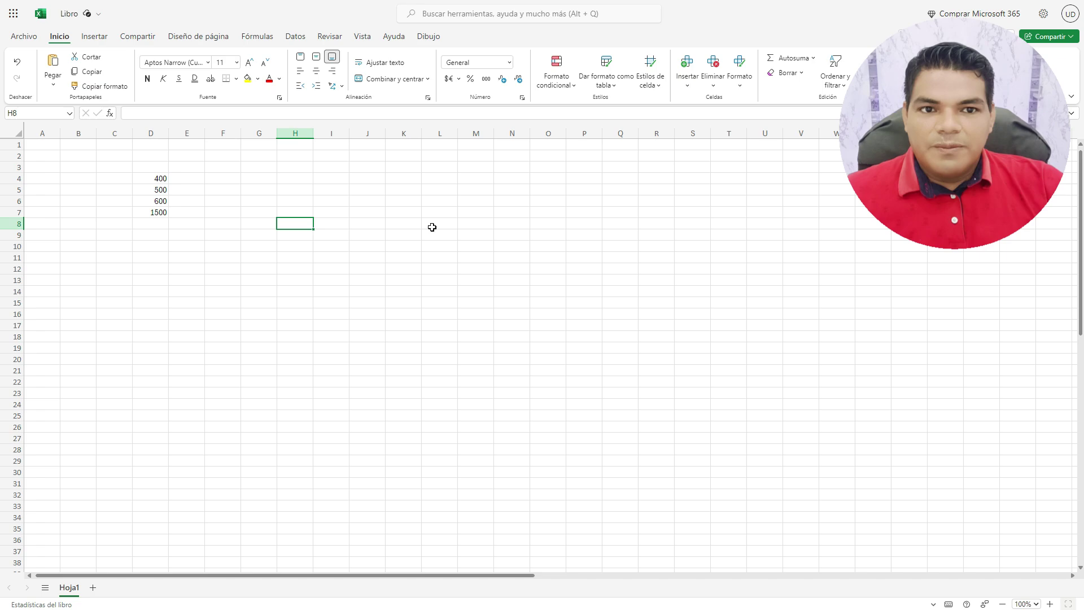
{"action": "key", "text": "Up"}
{"action": "key", "text": "Left"}
{"action": "key", "text": "Left"}
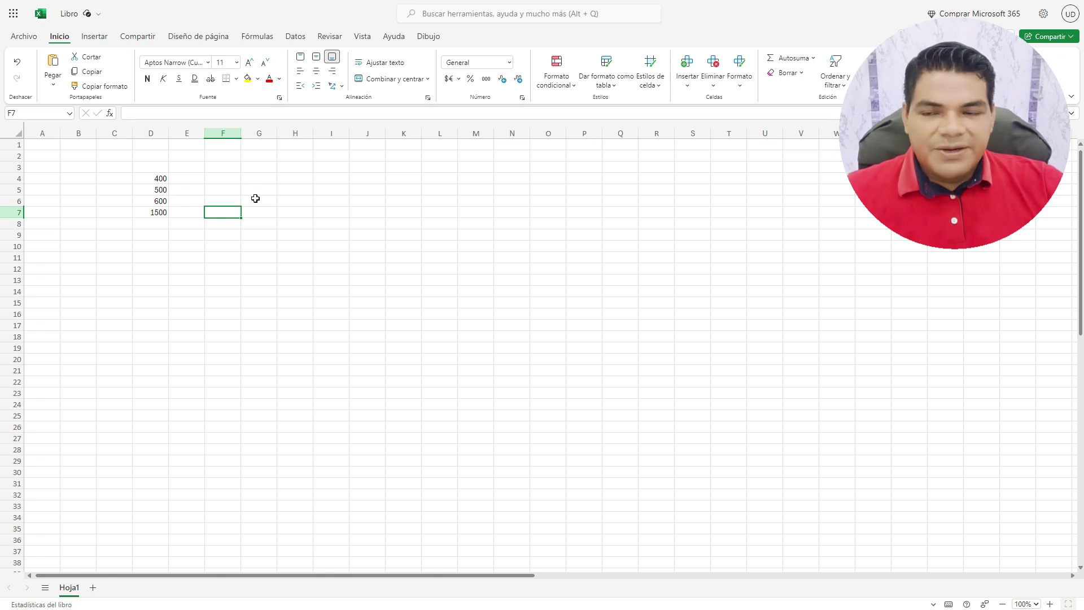
Rename the workbook from 'Libro' to 'prueba 2' and verify the new name.
{"action": "left_click", "coordinate": [87, 16]}
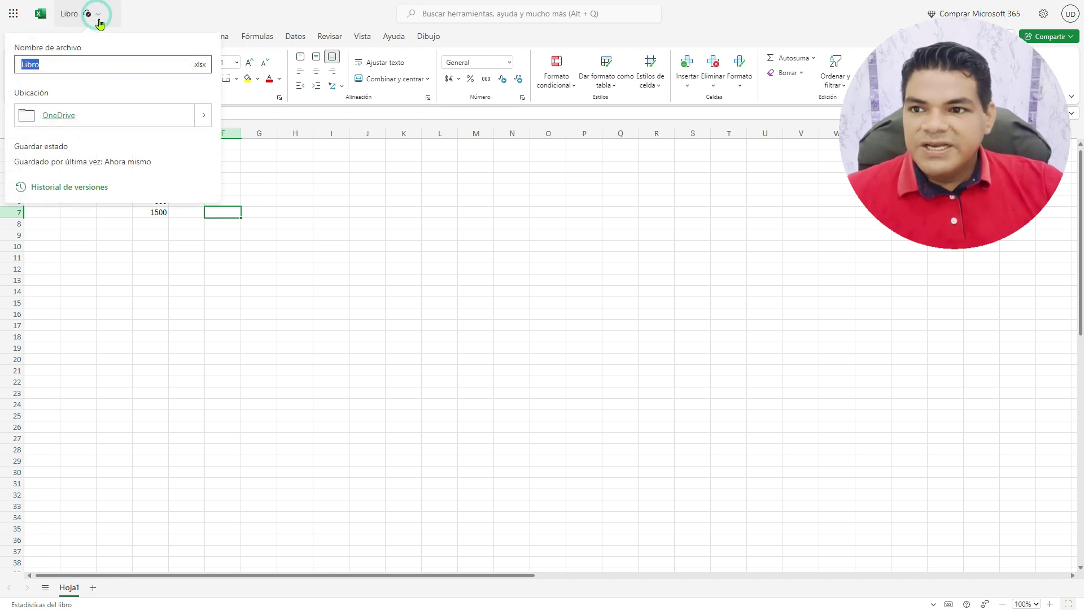
{"action": "double_click", "coordinate": [77, 65]}
{"action": "type", "text": "p"}
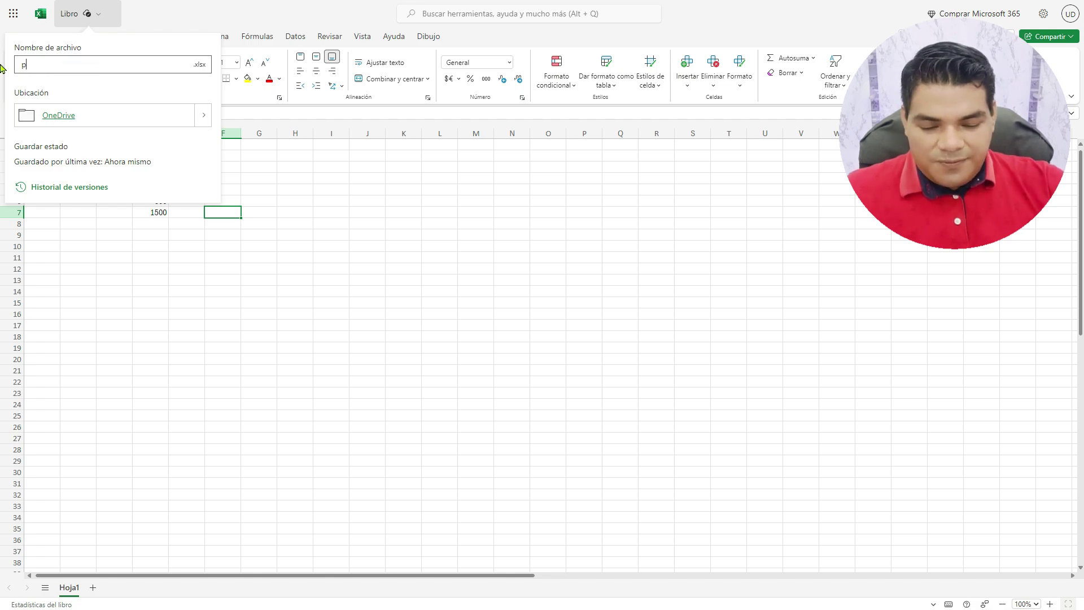
{"action": "type", "text": "rueba 2"}
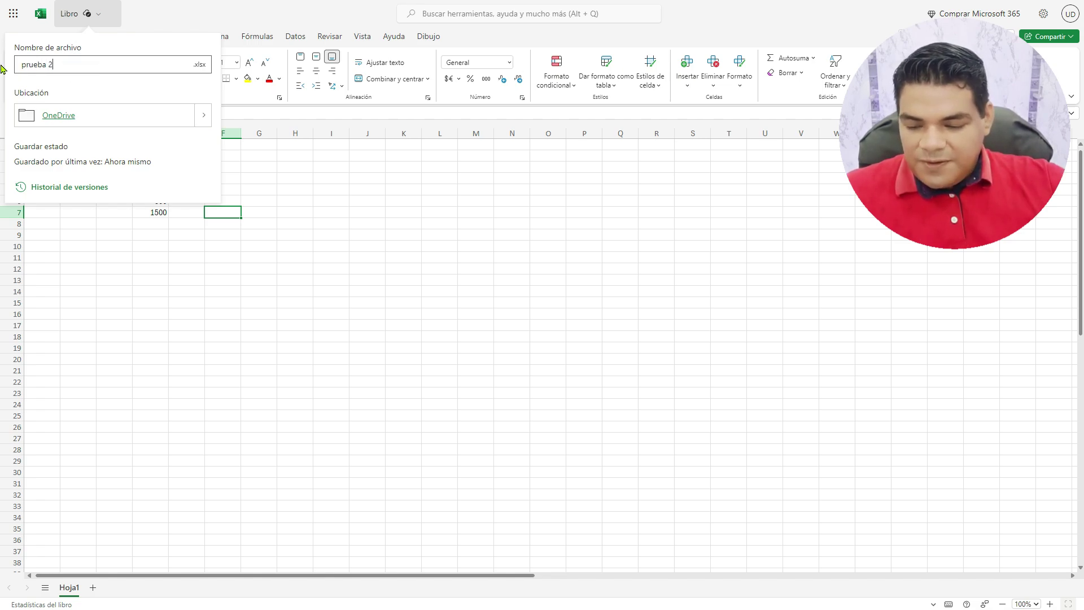
{"action": "left_click", "coordinate": [430, 303]}
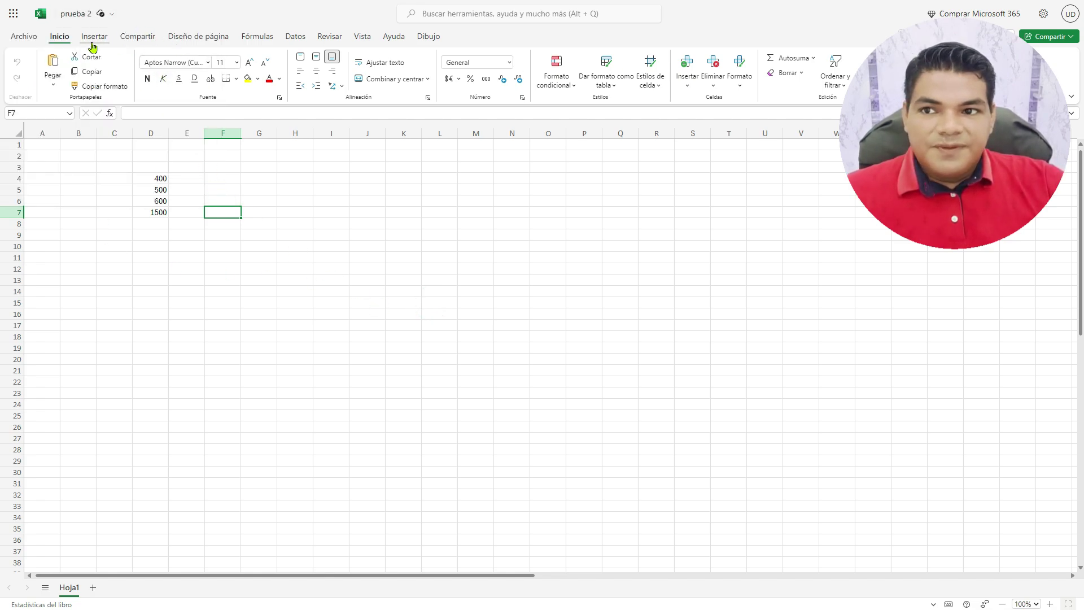
{"action": "left_click", "coordinate": [109, 17]}
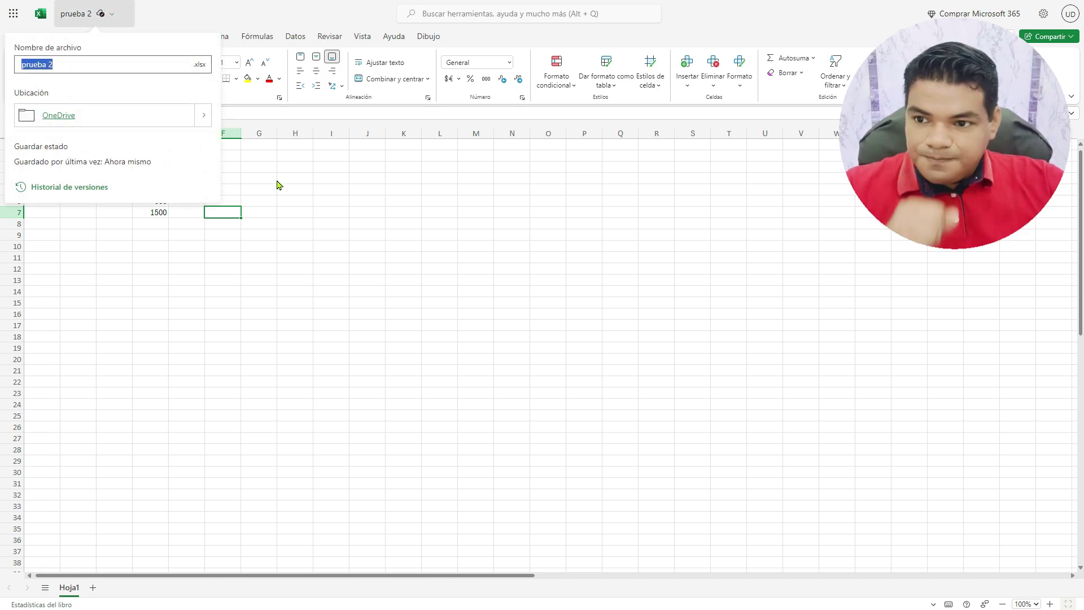
{"action": "key", "text": "Escape"}
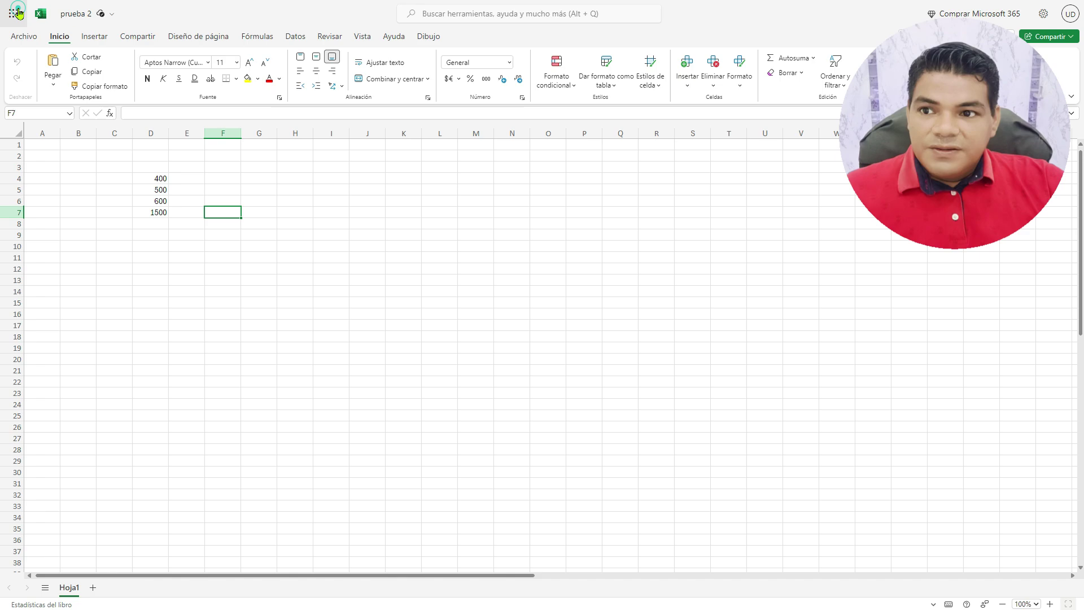
Glance at the Microsoft 365 app list, then exit browser full screen.
{"action": "left_click", "coordinate": [15, 12]}
{"action": "left_click", "coordinate": [605, 269]}
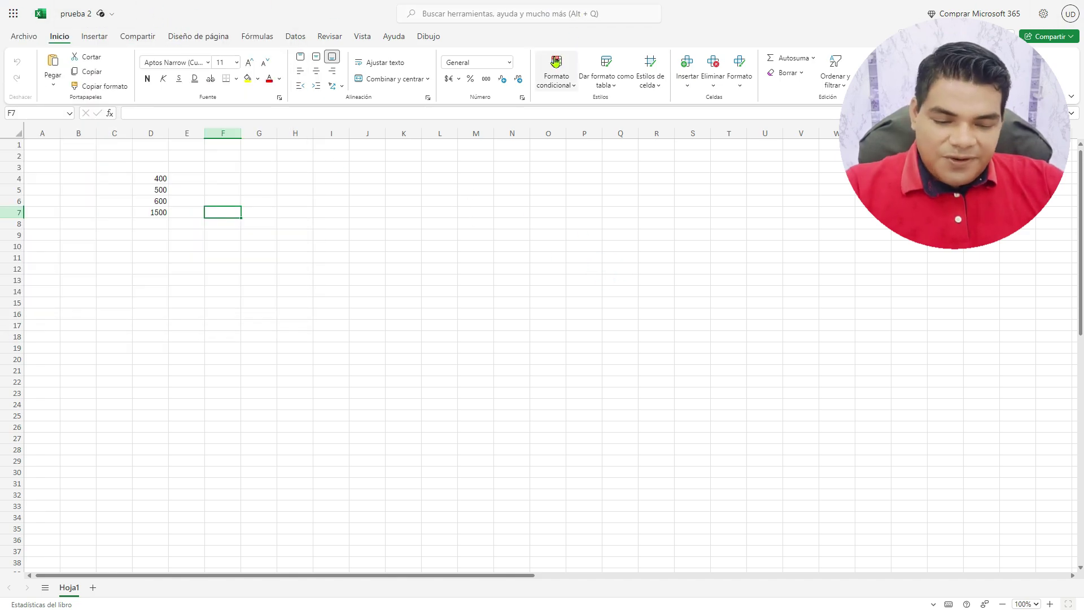
{"action": "left_click", "coordinate": [542, 38]}
Close the prueba 2 workbook, return to Microsoft 365 home, and show the desktop.
{"action": "left_click", "coordinate": [279, 11]}
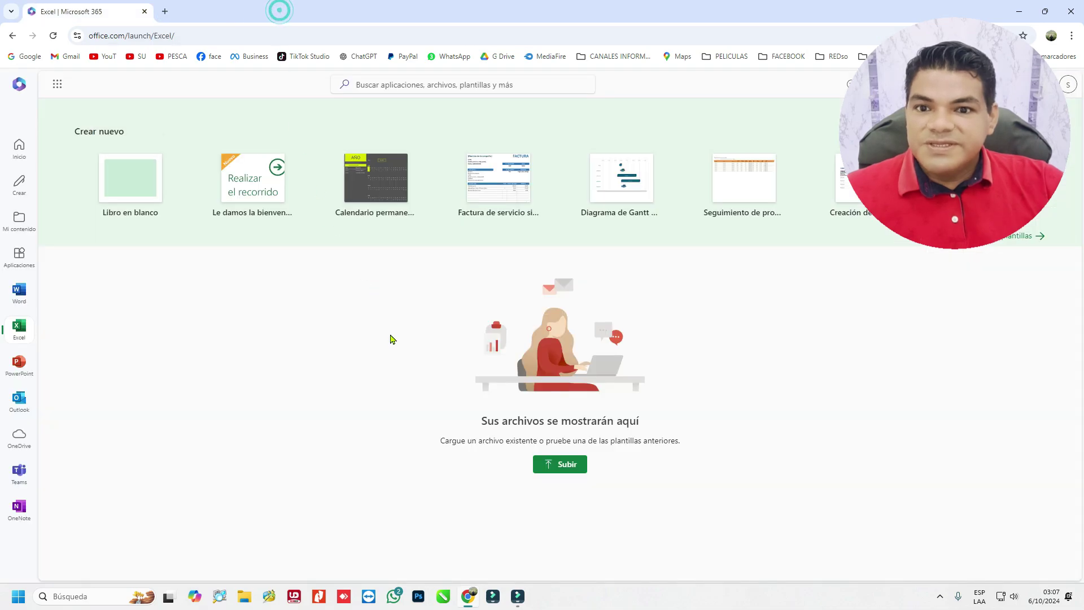
{"action": "left_click", "coordinate": [21, 149]}
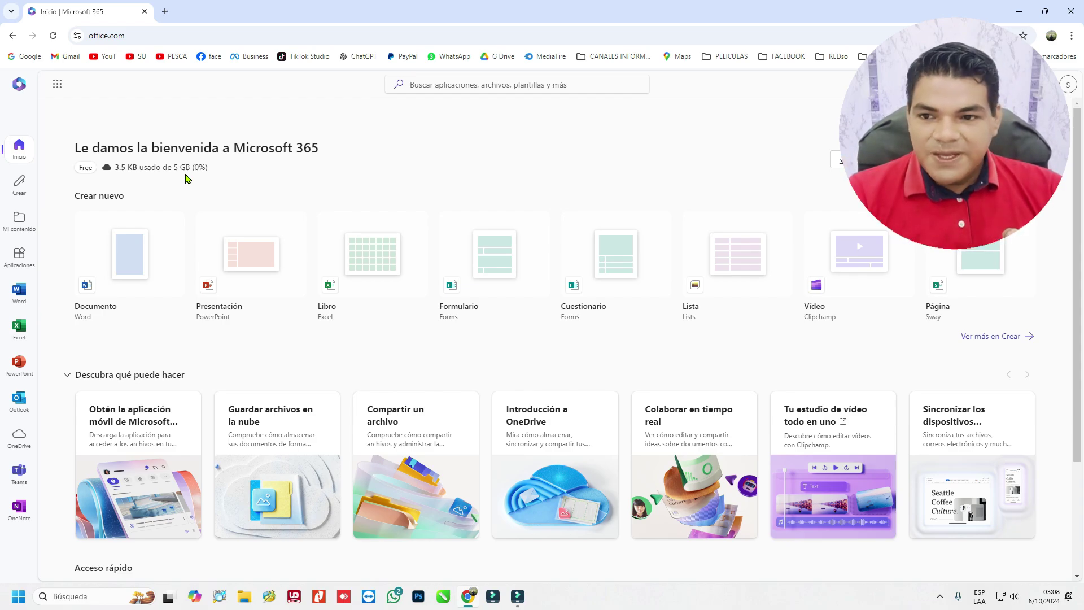
{"action": "key", "text": "super+d"}
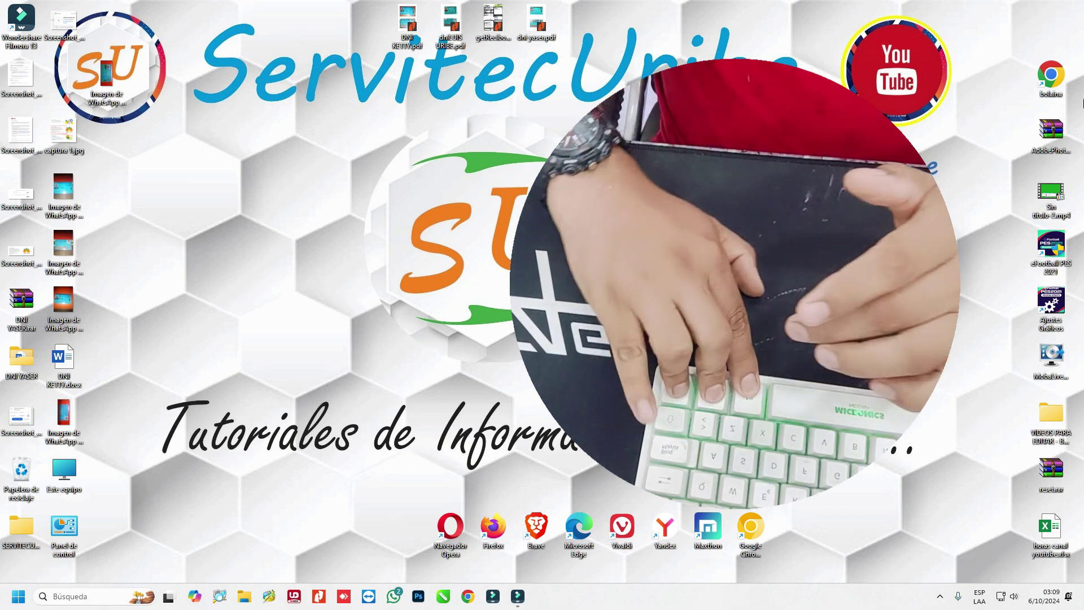
Open microsoft365.com in a new browser window using the Office key.
{"action": "key", "text": "F1"}
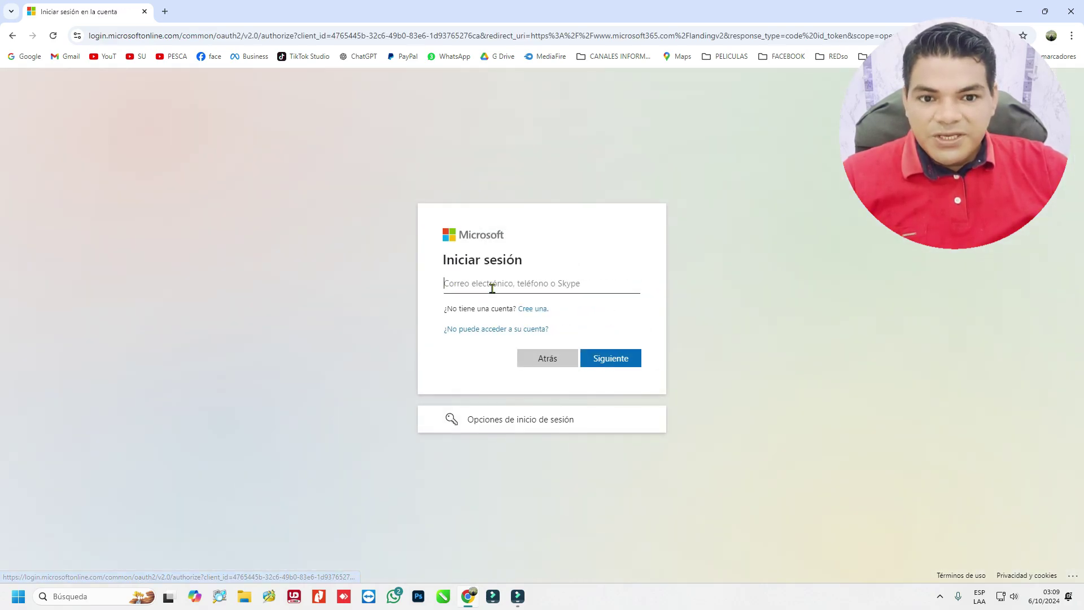
Sign in with the account e-mail and password, staying signed in with 'No volver a mostrar' ticked.
{"action": "left_click", "coordinate": [492, 288]}
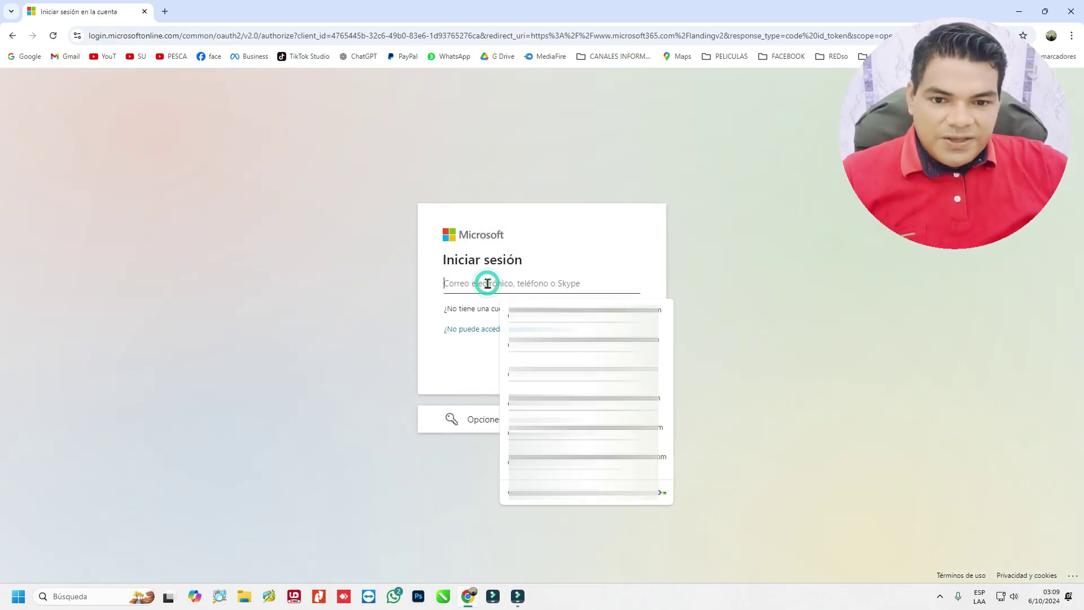
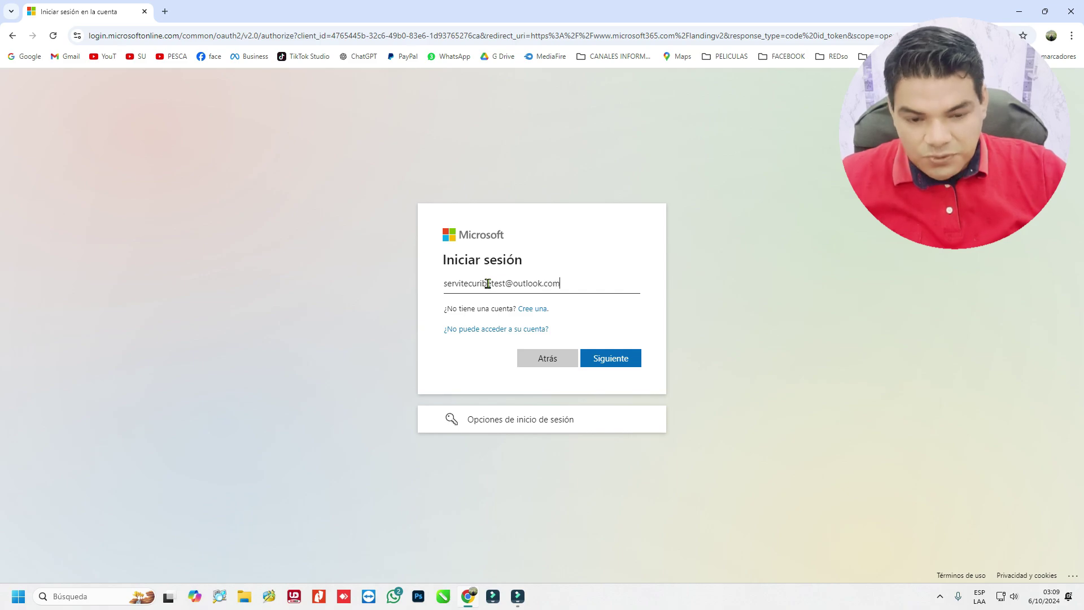
{"action": "key", "text": "Return"}
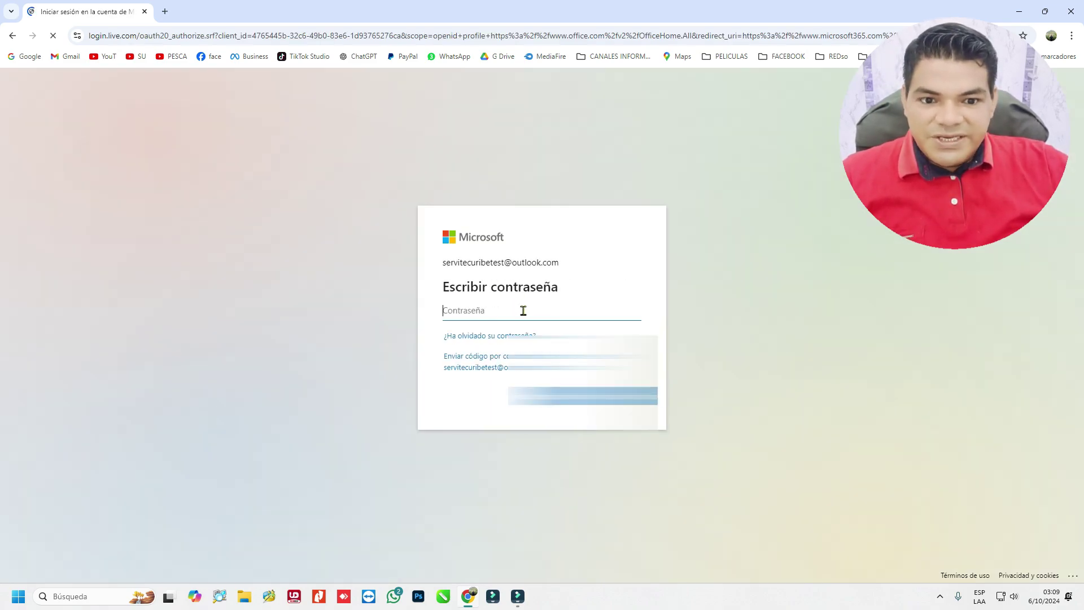
{"action": "left_click", "coordinate": [523, 310]}
{"action": "type", "text": "••••"}
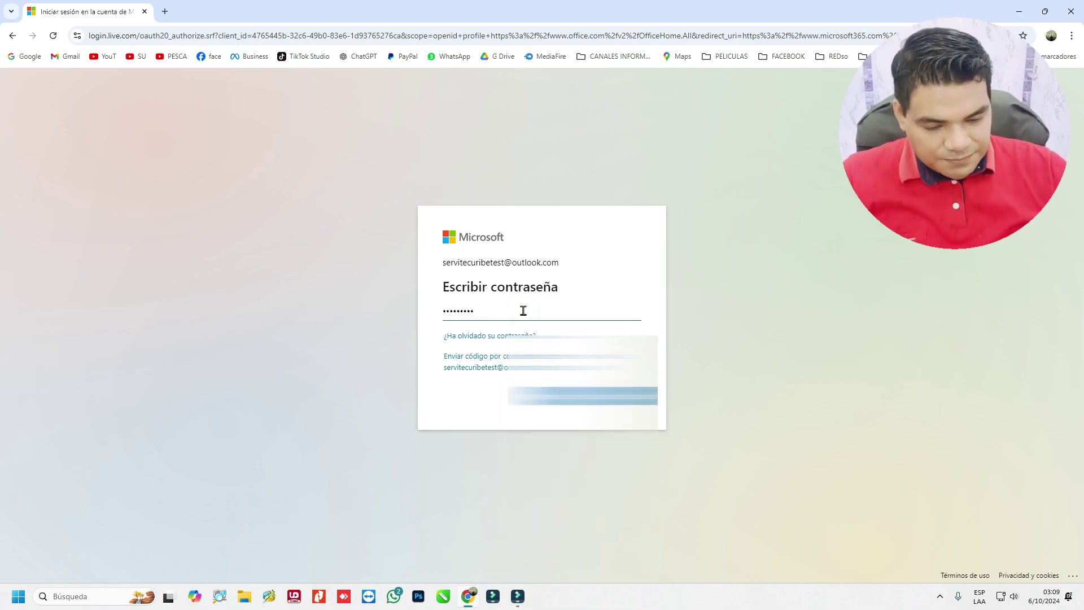
{"action": "type", "text": "•"}
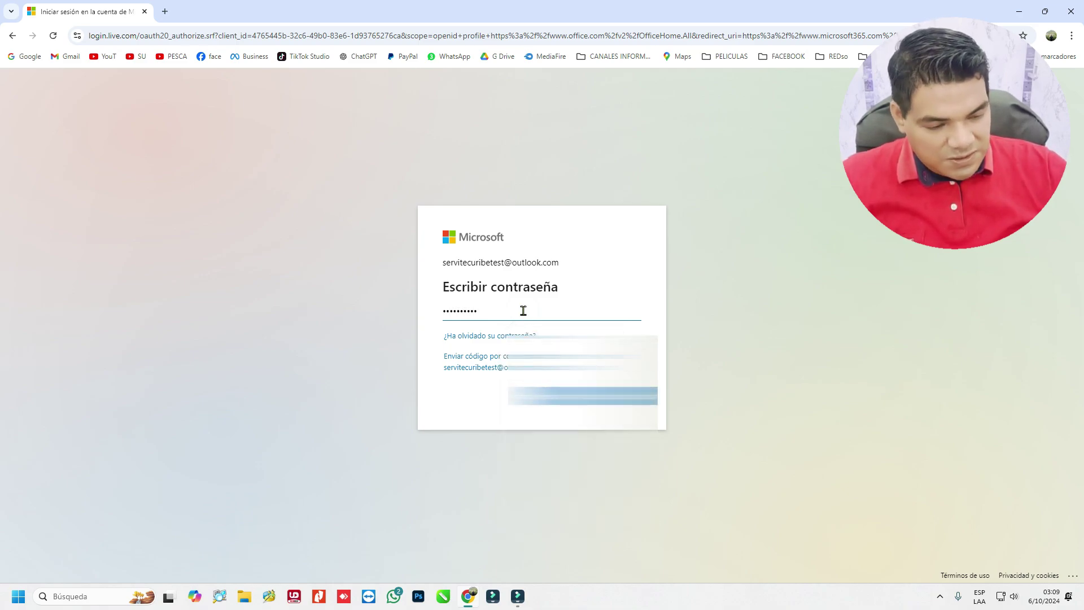
{"action": "key", "text": "Return"}
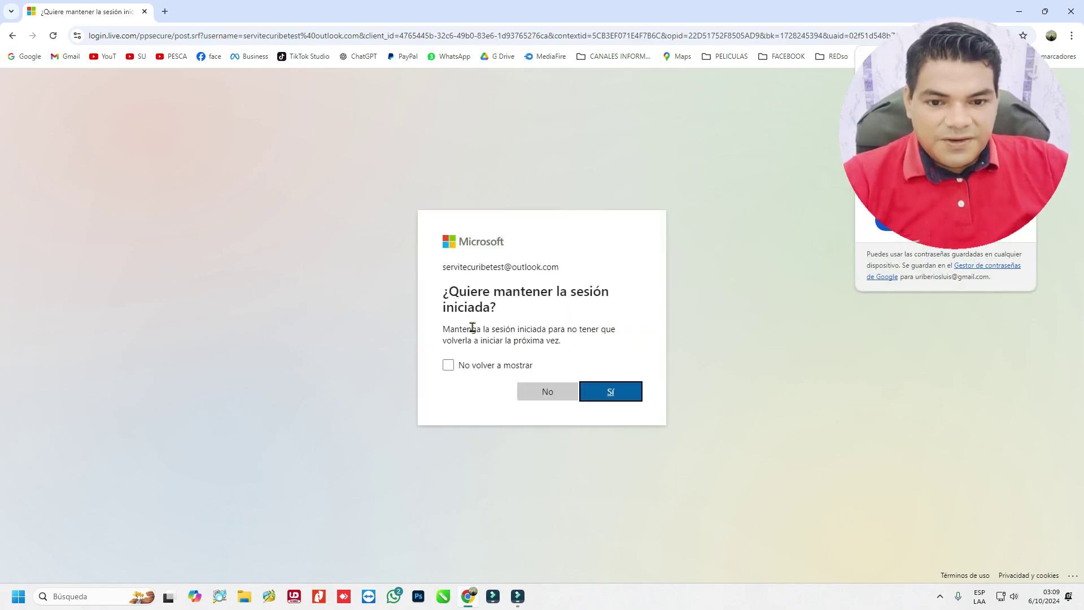
{"action": "left_click", "coordinate": [448, 365]}
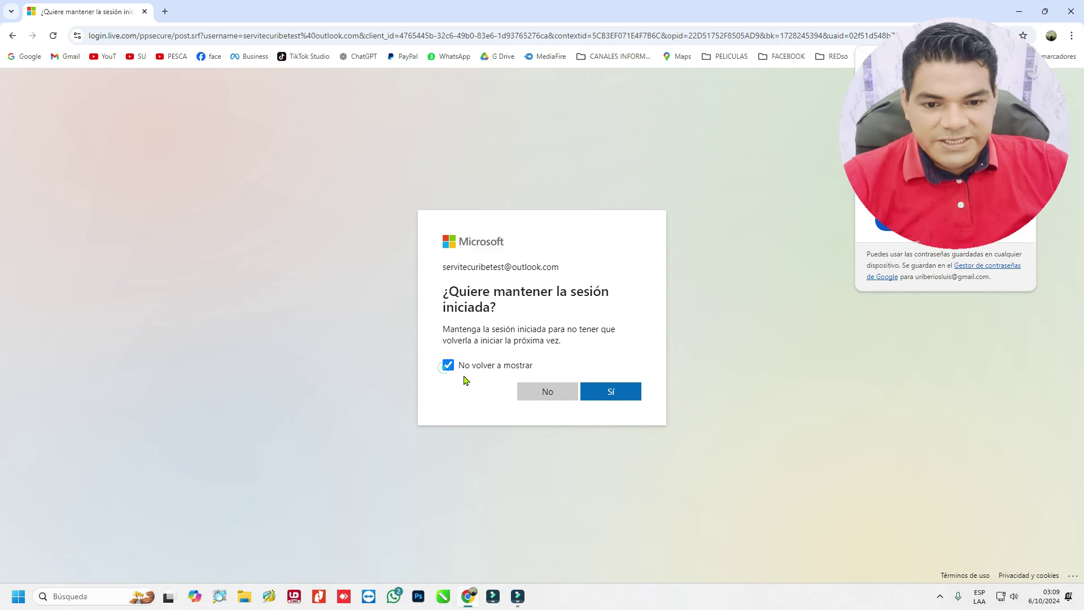
{"action": "left_click", "coordinate": [611, 391]}
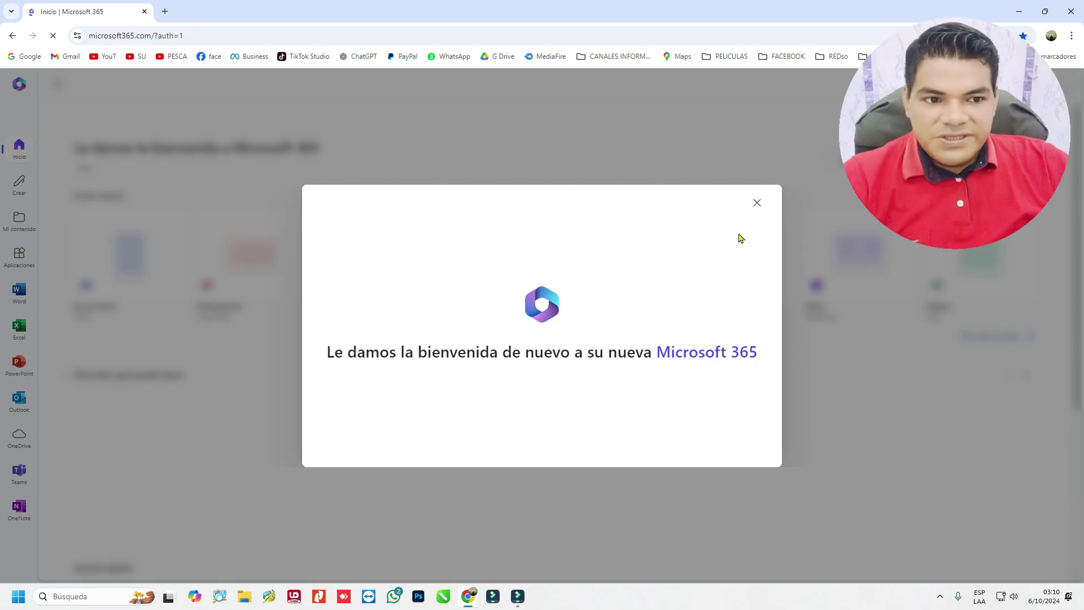
Dismiss the welcome-back message and start a blank Vídeo (Clipchamp) project from Inicio.
{"action": "left_click", "coordinate": [757, 205]}
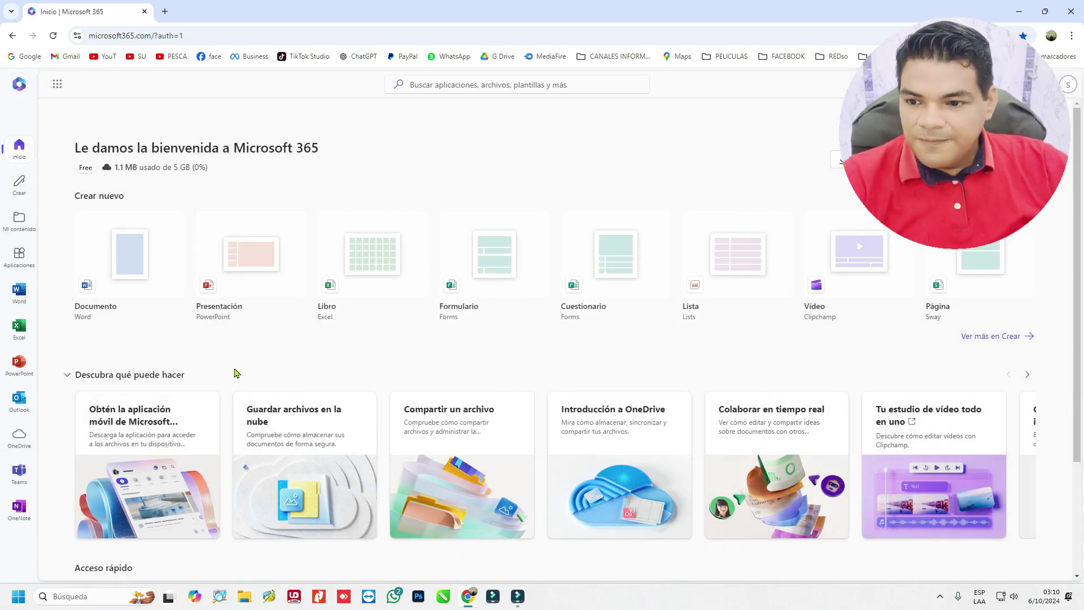
{"action": "left_click", "coordinate": [19, 148]}
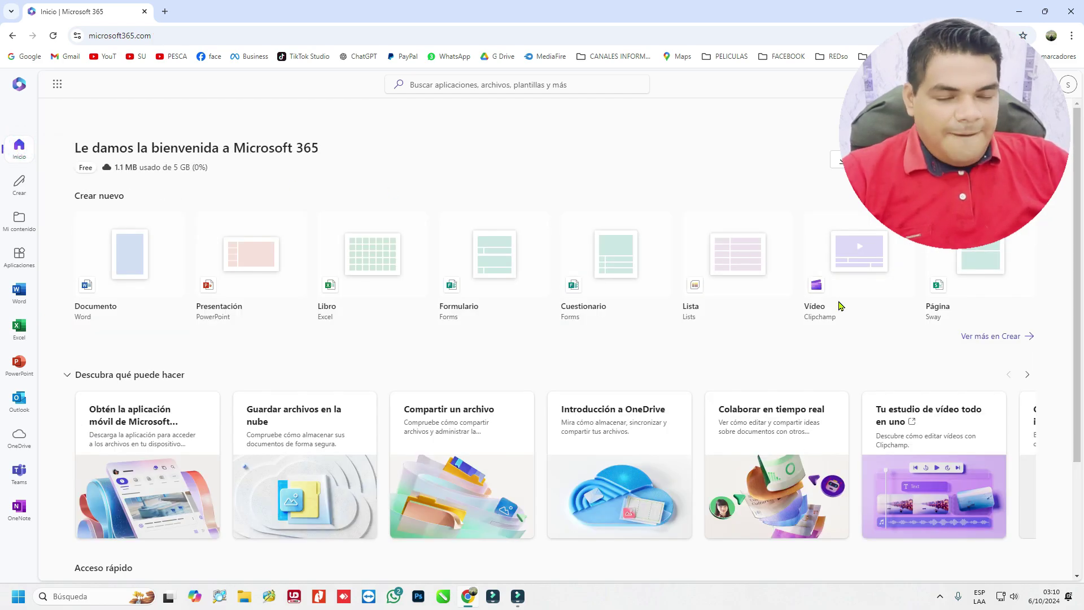
{"action": "scroll", "coordinate": [845, 296], "scroll_direction": "down", "scroll_amount": 3}
{"action": "scroll", "coordinate": [829, 184], "scroll_direction": "up", "scroll_amount": 3}
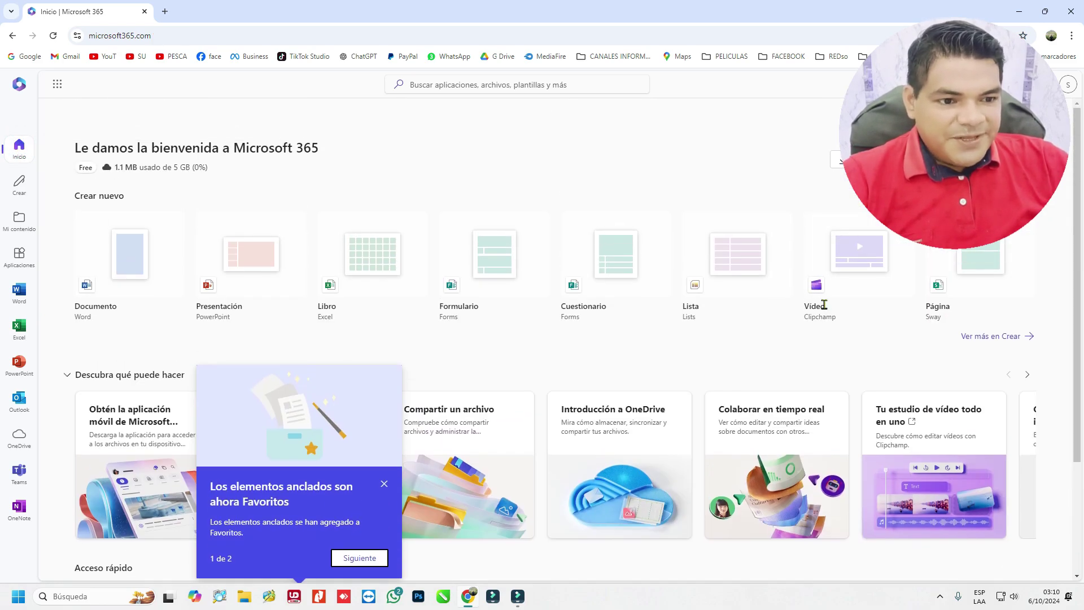
{"action": "left_click", "coordinate": [853, 257]}
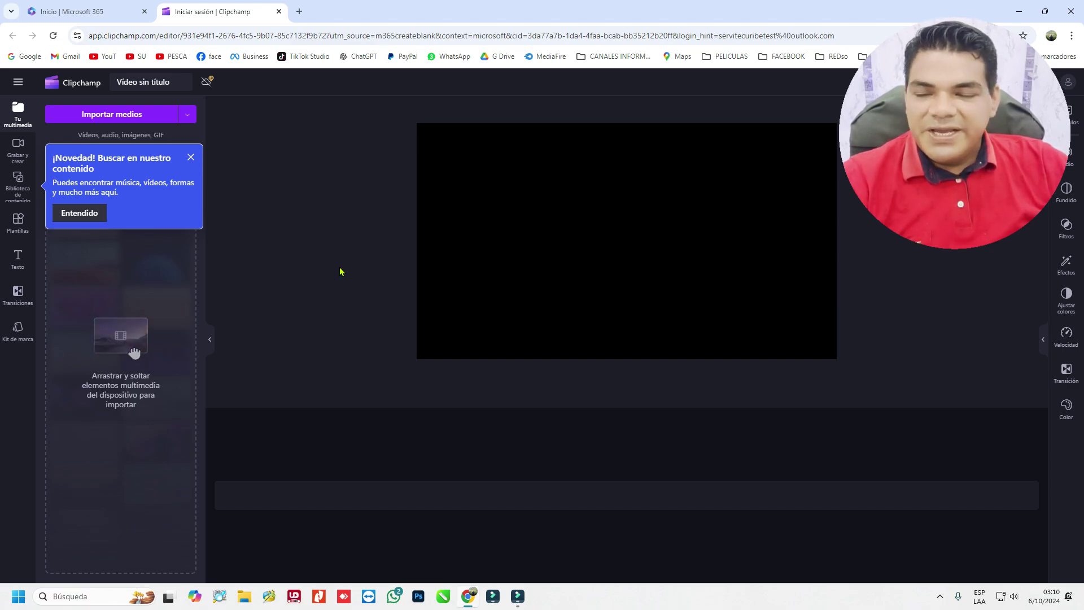
Dismiss the ¡Novedad! tip and close the Clipchamp tab.
{"action": "left_click", "coordinate": [192, 157]}
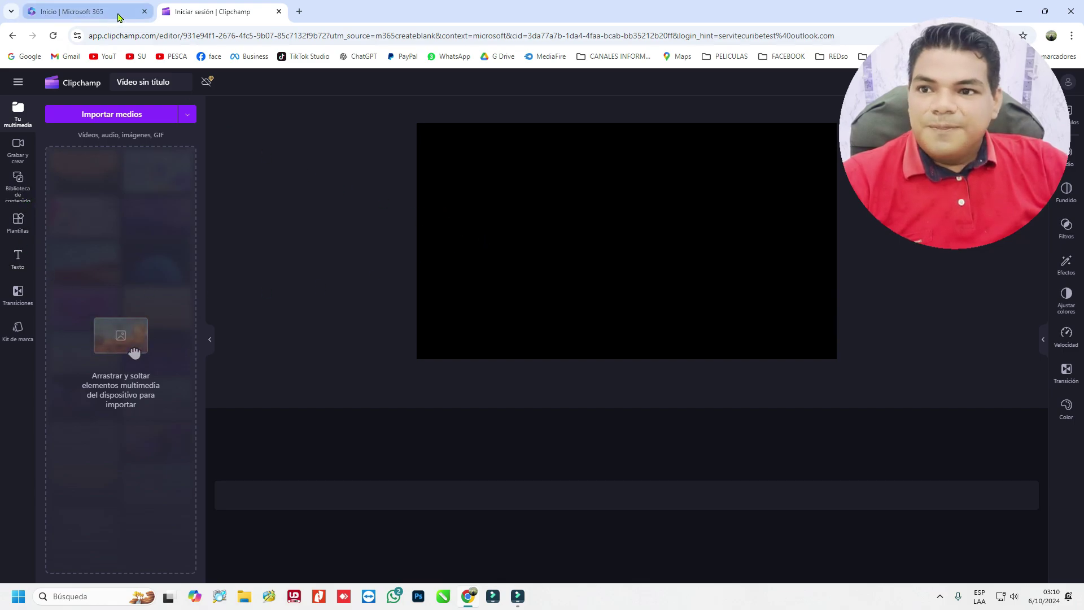
{"action": "left_click", "coordinate": [280, 11]}
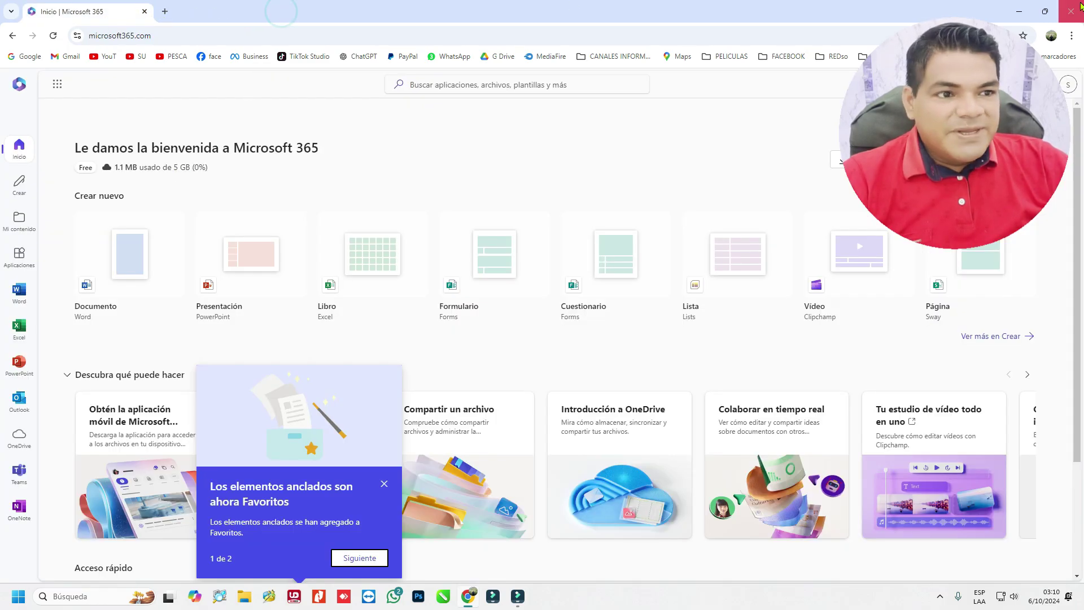
Close the browser window, dismiss the Favoritos tip, and check recent files for prueba 2, prueba 1, Documento.
{"action": "left_click", "coordinate": [1071, 11]}
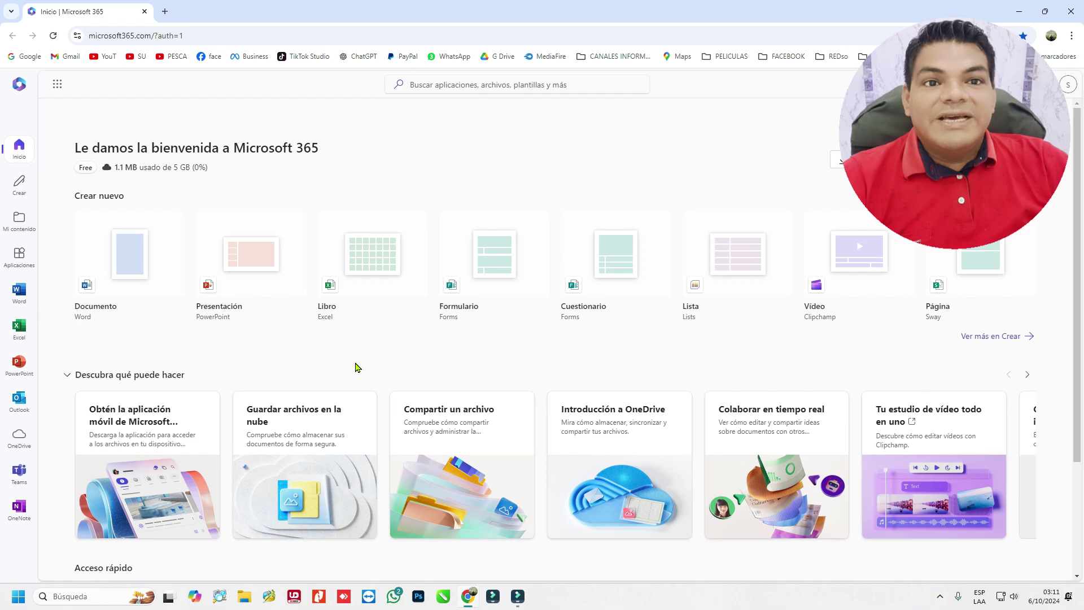
{"action": "scroll", "coordinate": [356, 367], "scroll_direction": "down", "scroll_amount": 3}
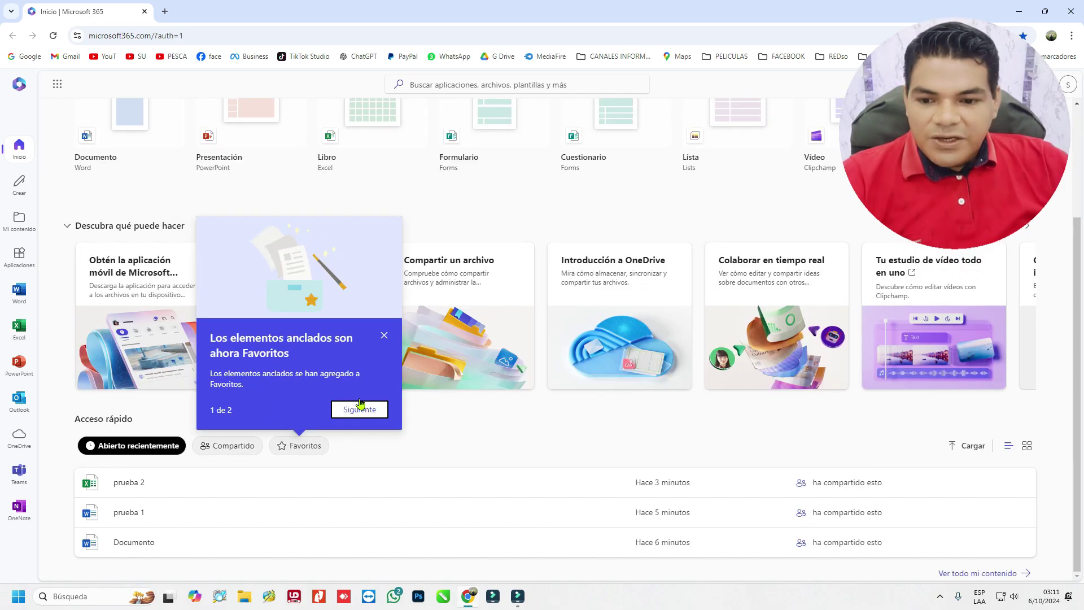
{"action": "left_click", "coordinate": [366, 409]}
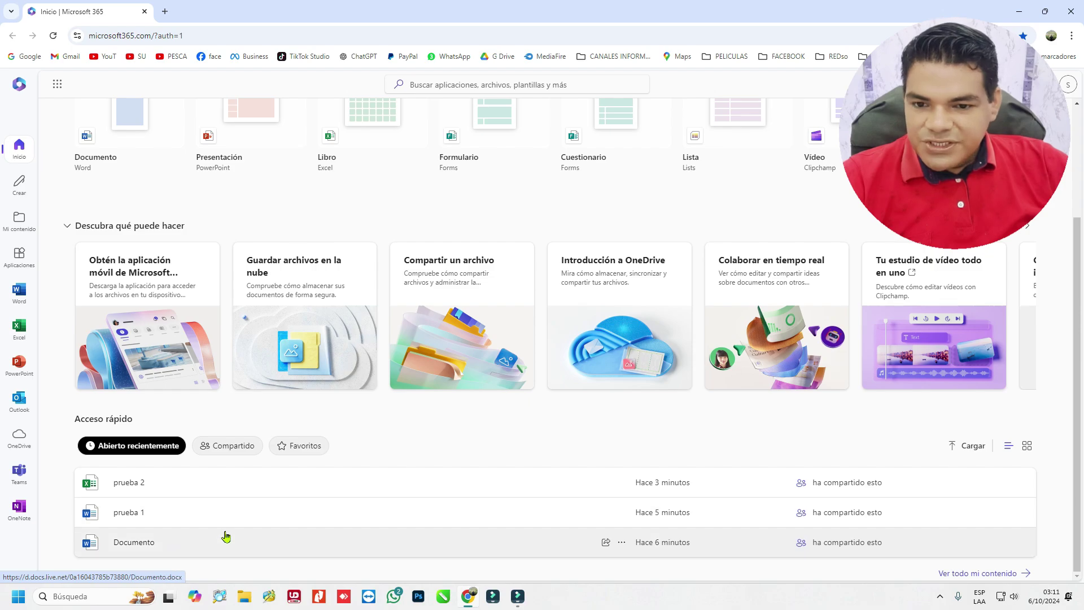
{"action": "scroll", "coordinate": [226, 537], "scroll_direction": "up", "scroll_amount": 3}
{"action": "scroll", "coordinate": [225, 538], "scroll_direction": "down", "scroll_amount": 3}
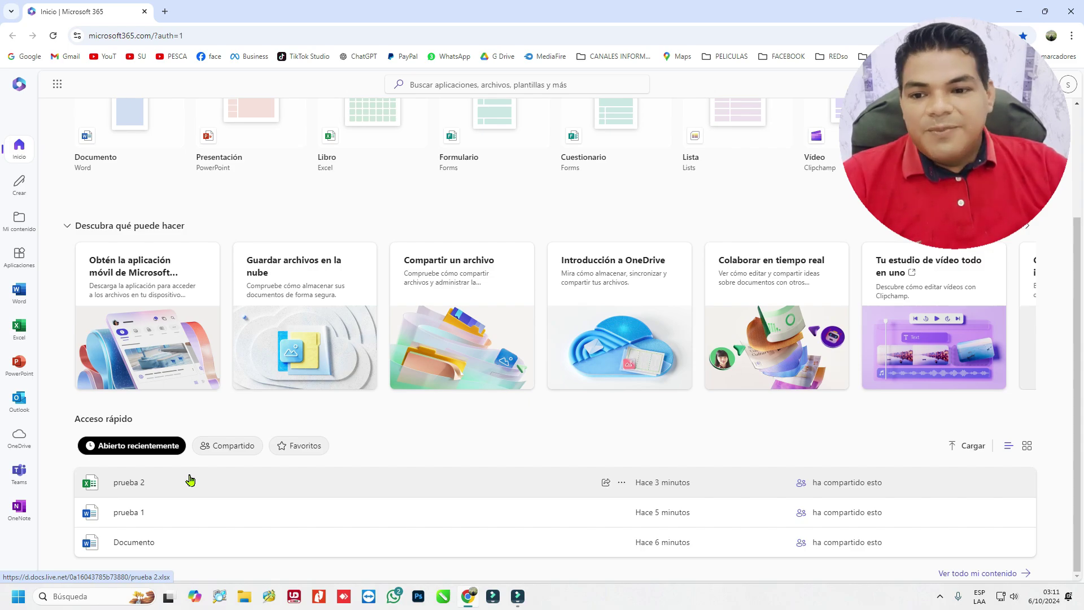
{"action": "scroll", "coordinate": [194, 498], "scroll_direction": "up", "scroll_amount": 3}
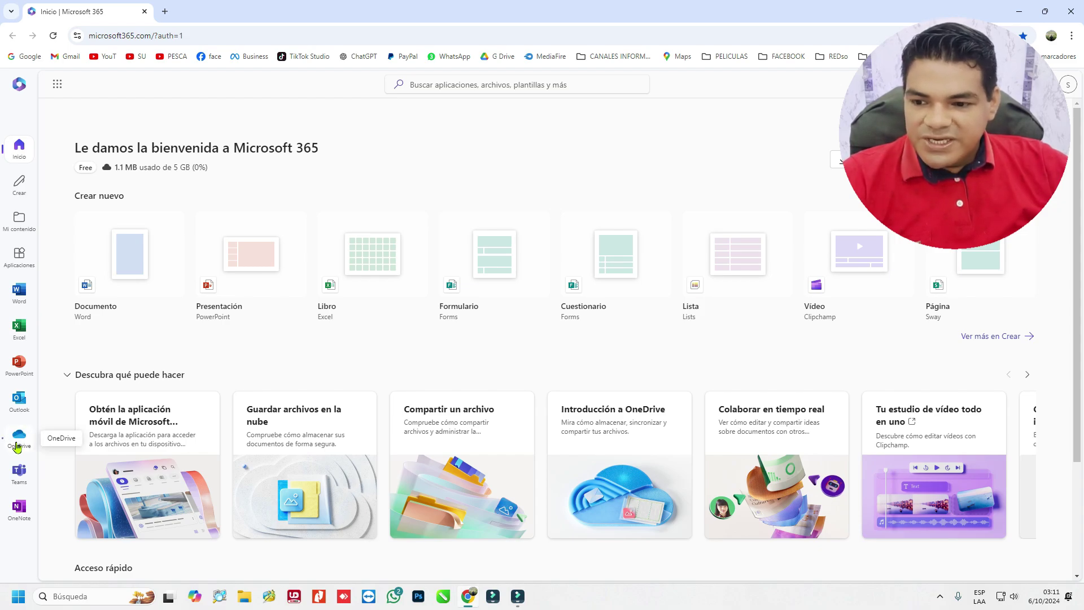
Show the Aplicaciones page listing Word, Excel, PowerPoint, OneDrive, Outlook and Teams.
{"action": "left_click", "coordinate": [19, 255]}
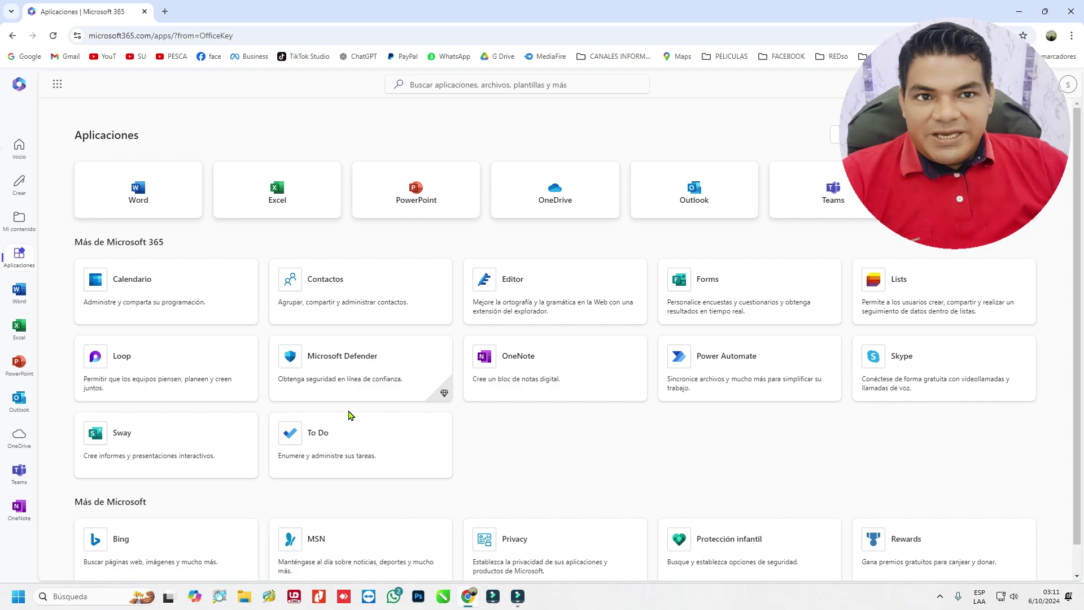